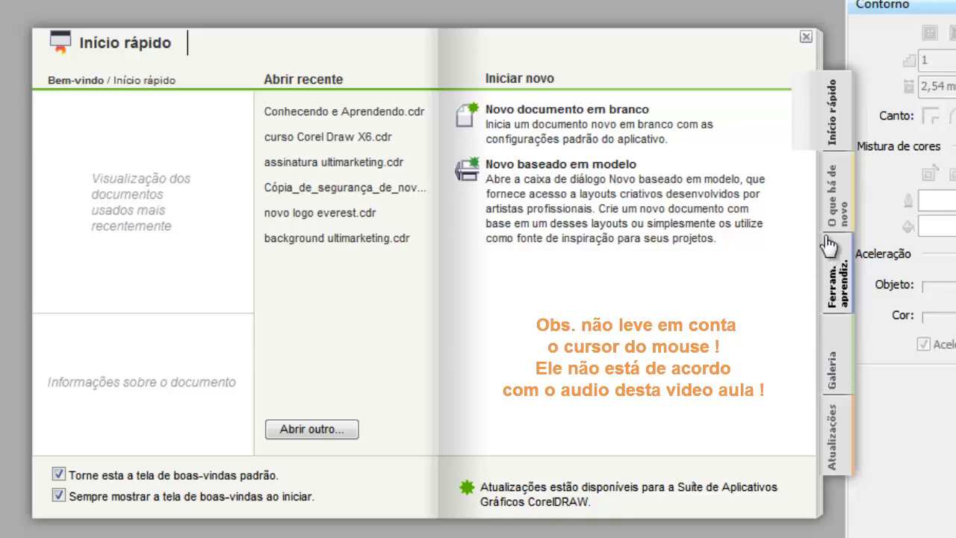
- Browse through the sample artwork pages in the welcome screen's Galeria
{"action": "left_click", "coordinate": [834, 367]}
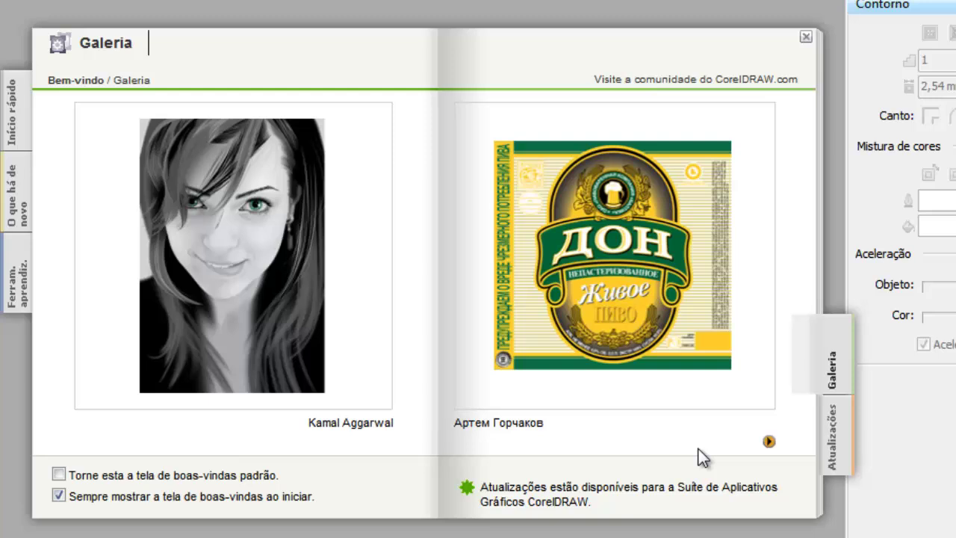
{"action": "left_click", "coordinate": [768, 442]}
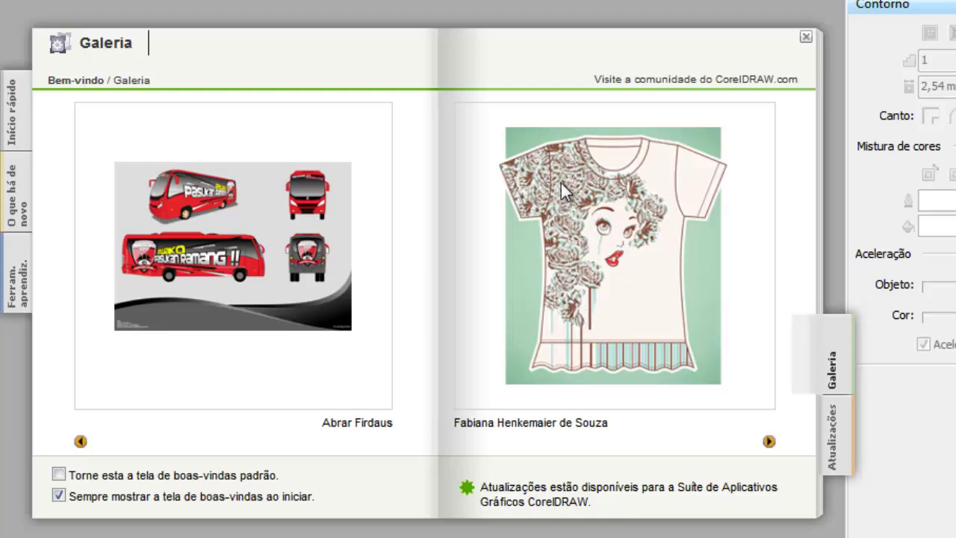
{"action": "left_click", "coordinate": [767, 442]}
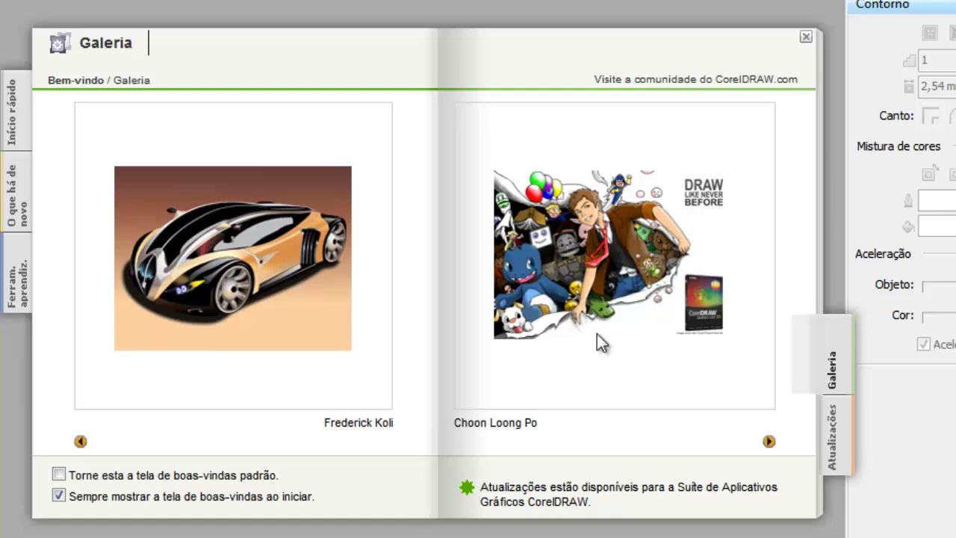
{"action": "left_click", "coordinate": [770, 443]}
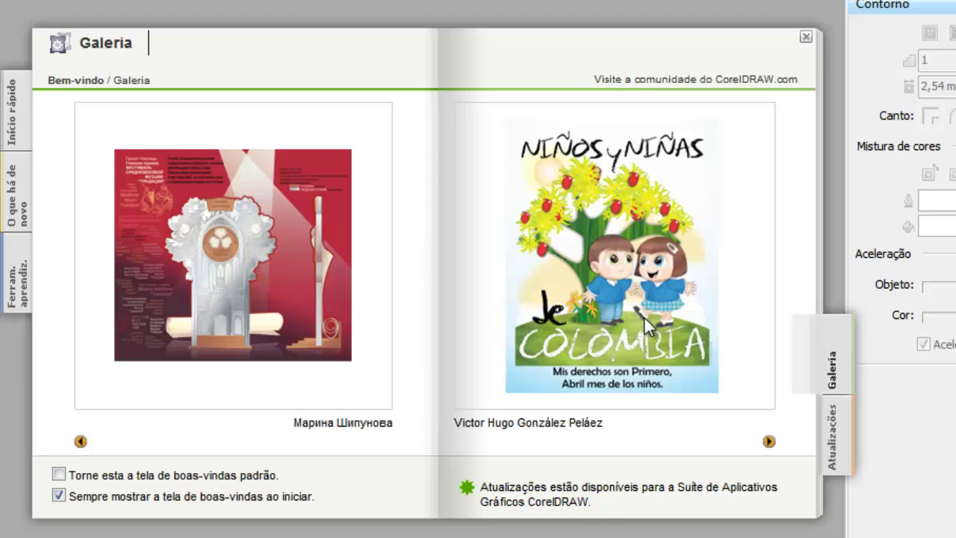
{"action": "left_click", "coordinate": [770, 442]}
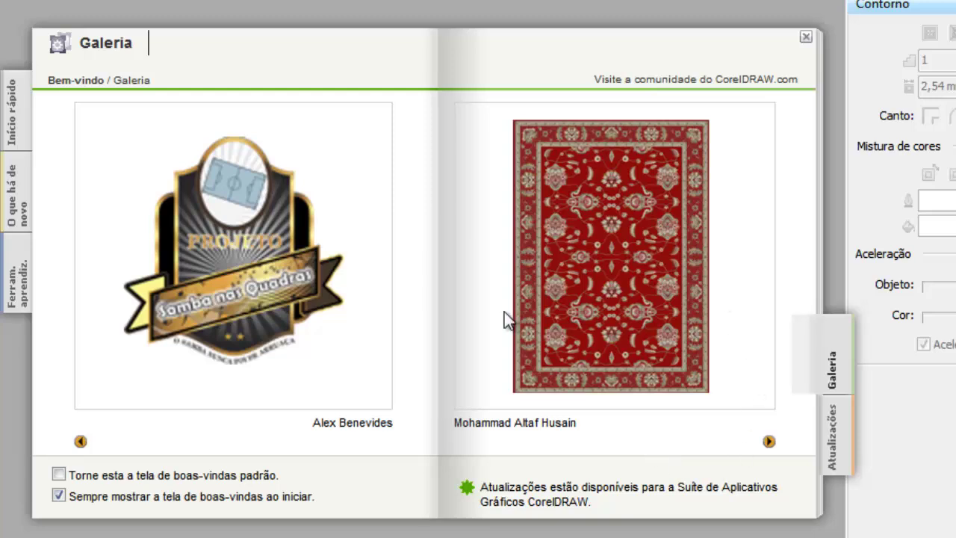
{"action": "left_click", "coordinate": [769, 441]}
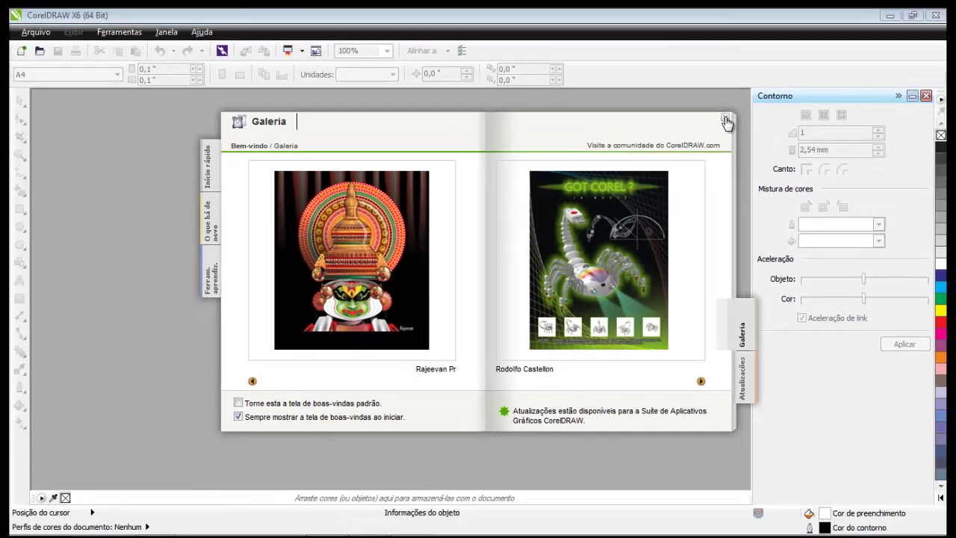
- Close the welcome screen and restart CorelDRAW X6 from the desktop
{"action": "left_click", "coordinate": [724, 119]}
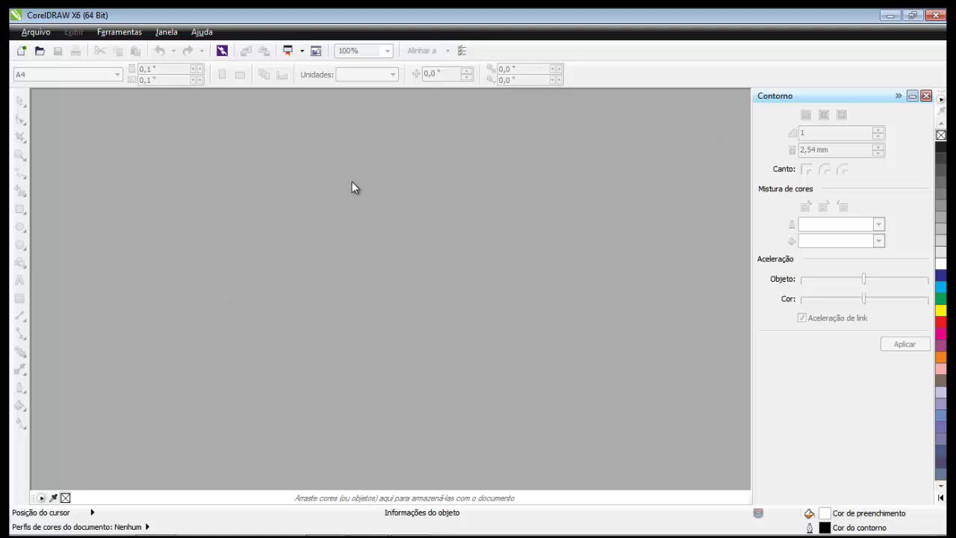
{"action": "left_click", "coordinate": [935, 16]}
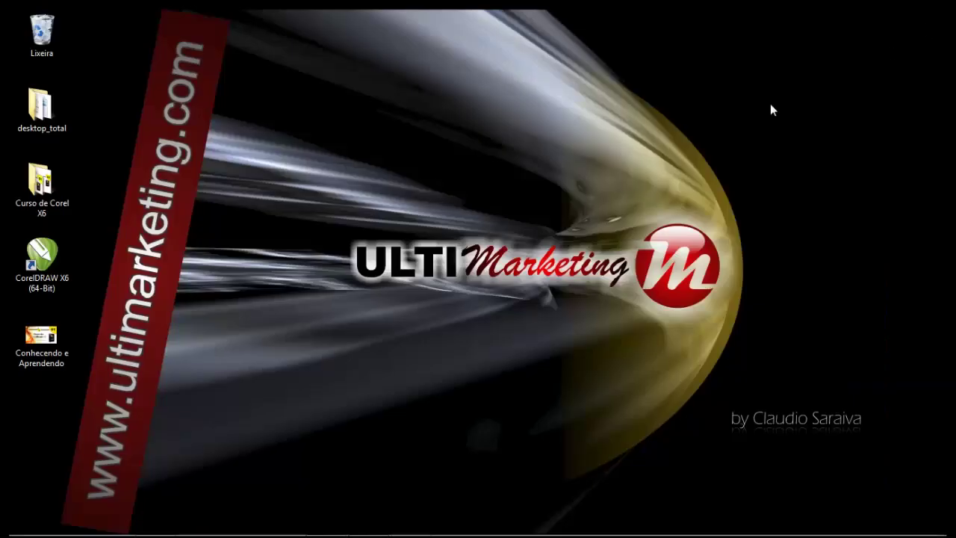
{"action": "double_click", "coordinate": [41, 251]}
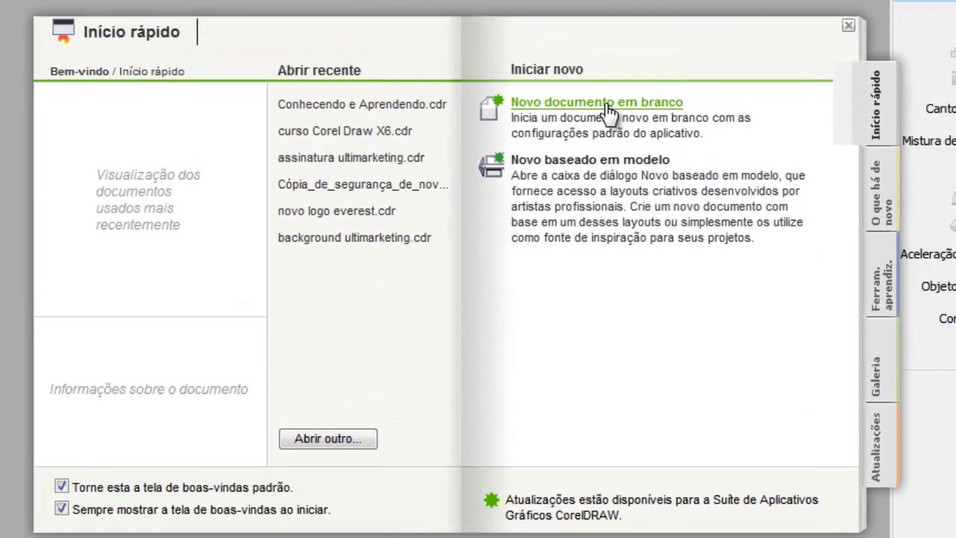
- Start a new blank document and name it "Aula 1 Corel DrawX6"
{"action": "left_click", "coordinate": [611, 106]}
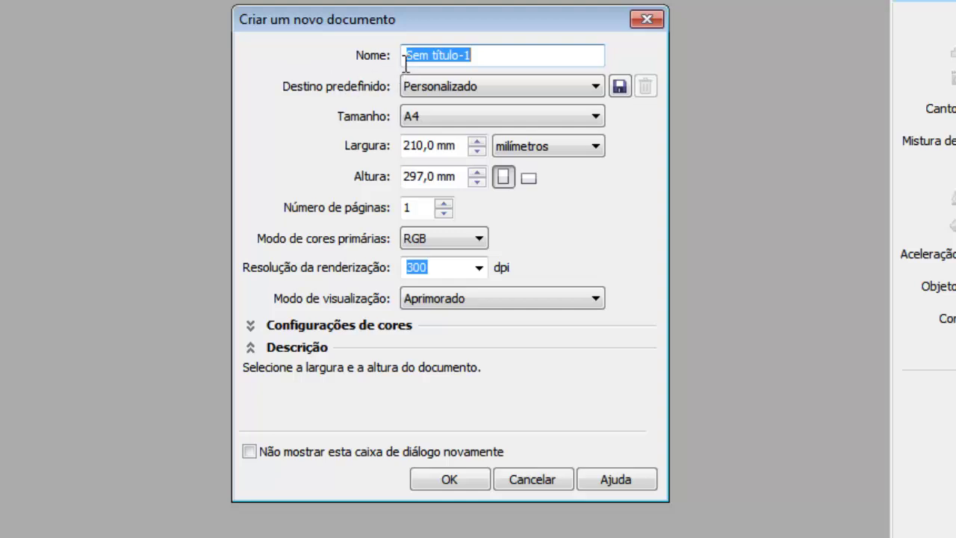
{"action": "left_click_drag", "start_coordinate": [515, 61], "coordinate": [377, 61]}
{"action": "type", "text": "A"}
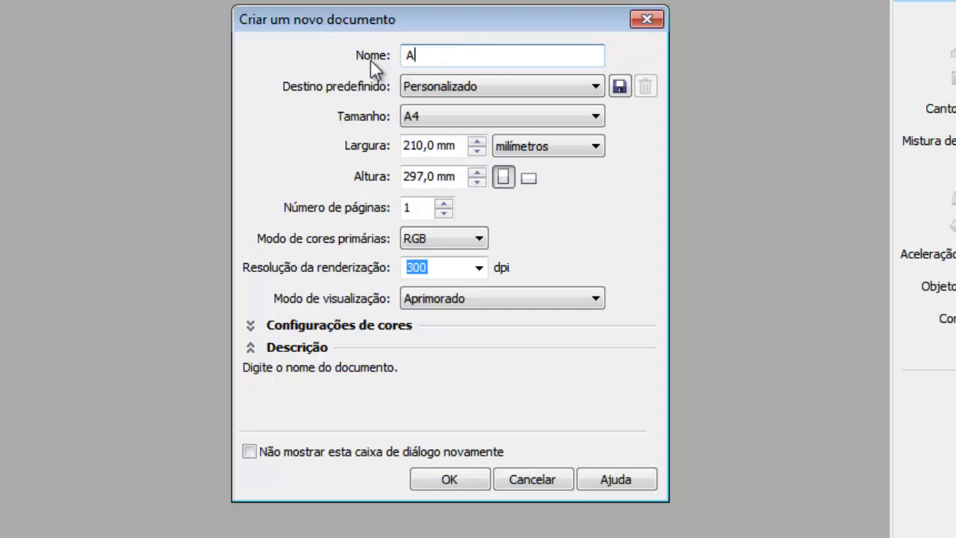
{"action": "type", "text": "ula 1 Corel Draw"}
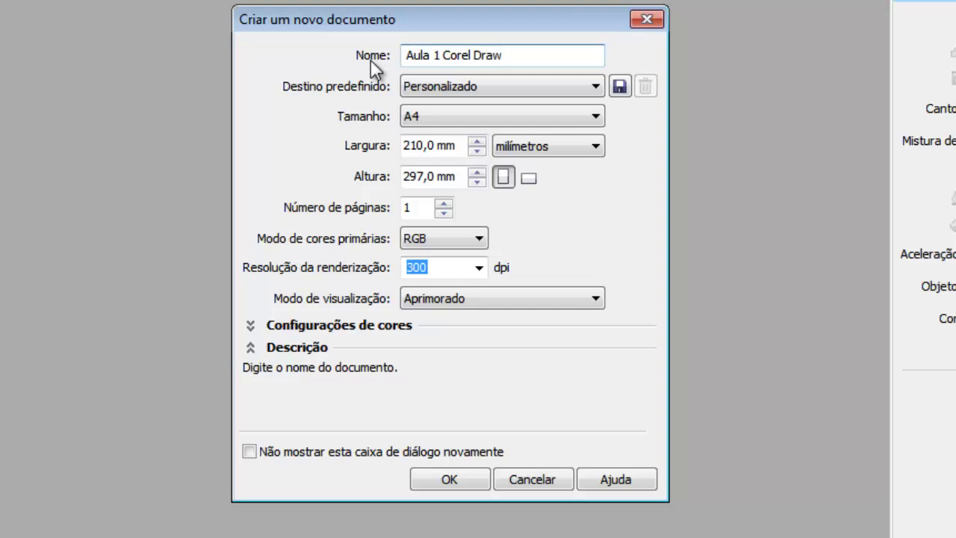
{"action": "type", "text": "X"}
{"action": "type", "text": "¨6"}
{"action": "key", "text": "BackSpace"}
{"action": "key", "text": "BackSpace"}
{"action": "type", "text": "6"}
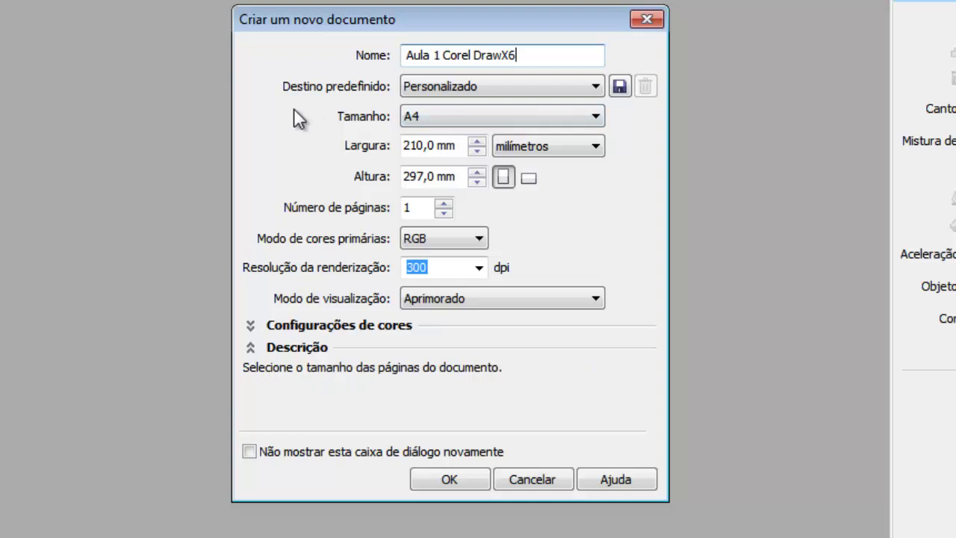
- Choose the Personalizado destination preset and the A4 page size for the new document
{"action": "left_click", "coordinate": [596, 87]}
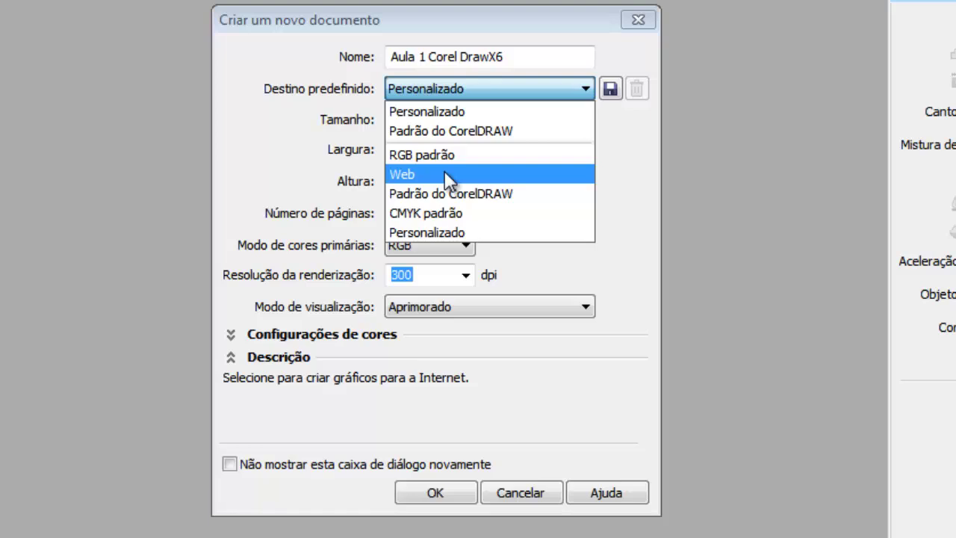
{"action": "left_click", "coordinate": [480, 111]}
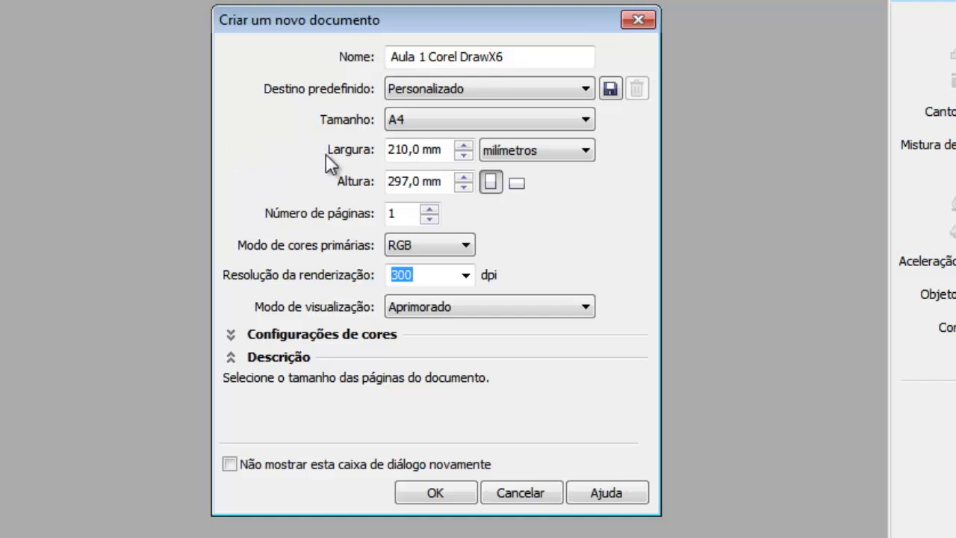
{"action": "left_click", "coordinate": [585, 120]}
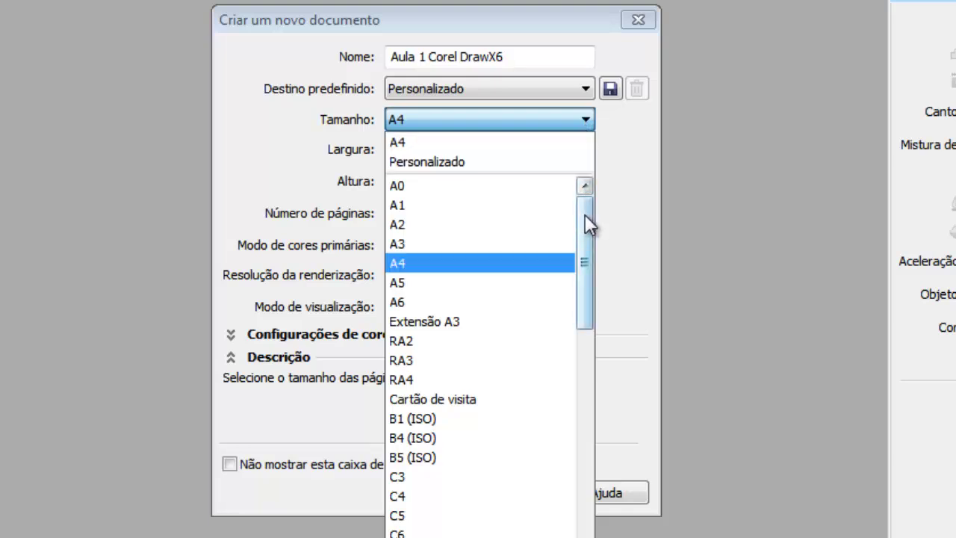
{"action": "left_click", "coordinate": [432, 142]}
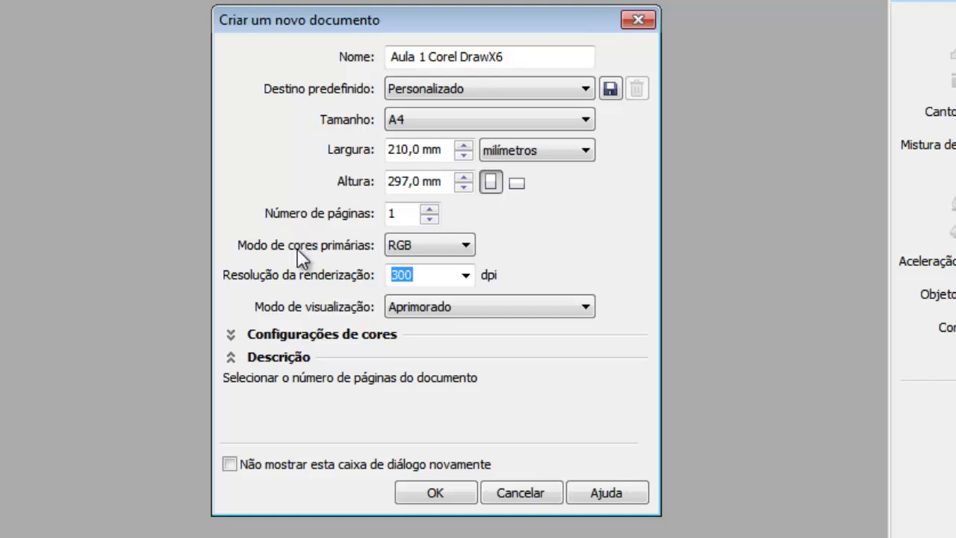
- Check the colour, resolution and view mode options, and create the document with RGB, 300 dpi and Aprimorado
{"action": "left_click", "coordinate": [469, 247]}
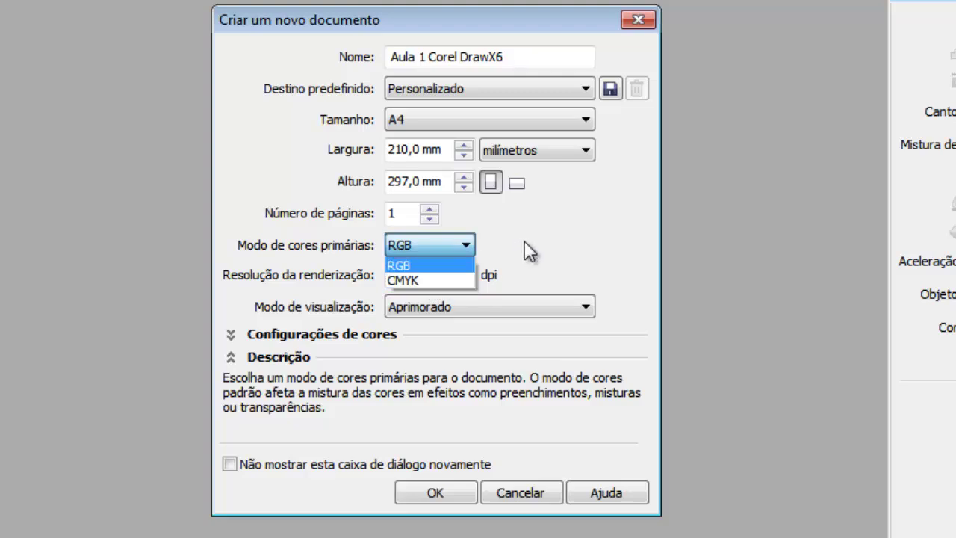
{"action": "key", "text": "Tab"}
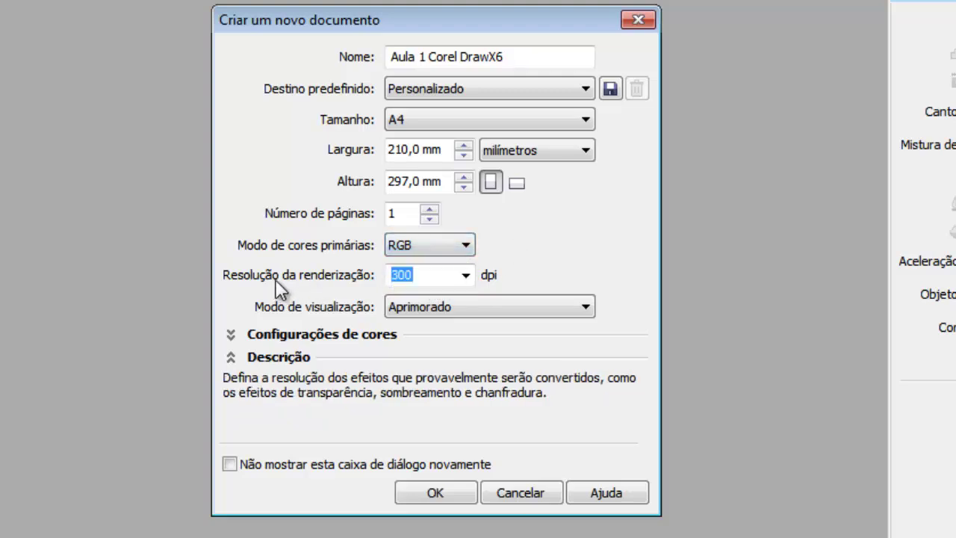
{"action": "left_click", "coordinate": [465, 275]}
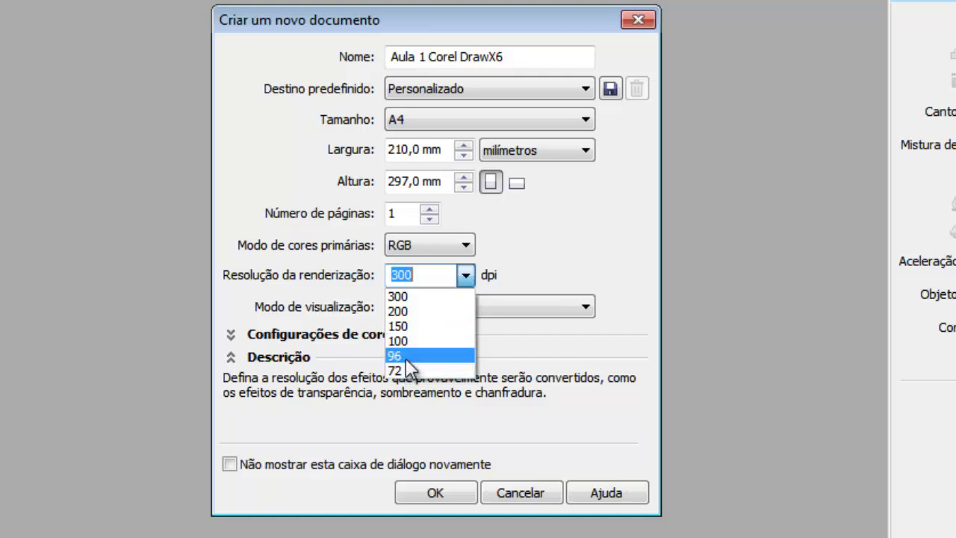
{"action": "left_click", "coordinate": [530, 267]}
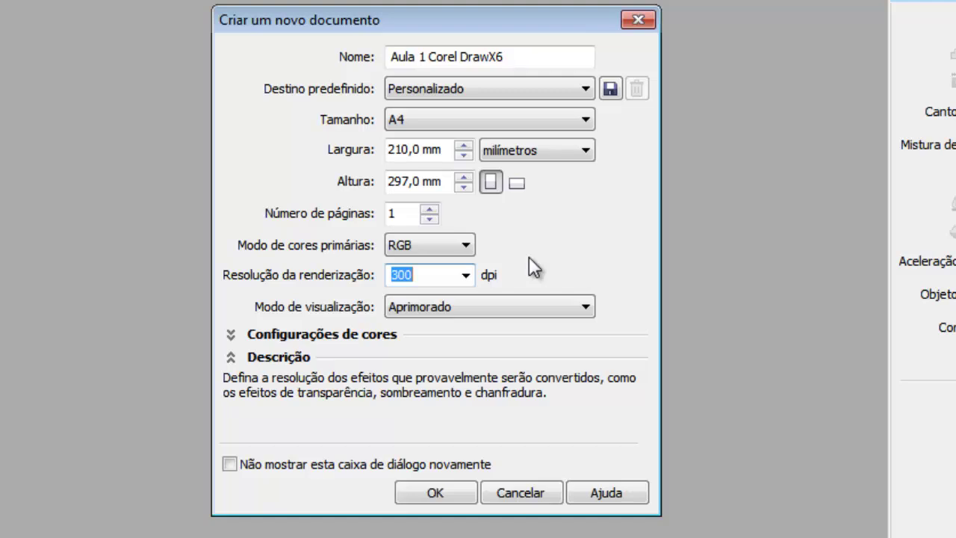
{"action": "left_click", "coordinate": [587, 308]}
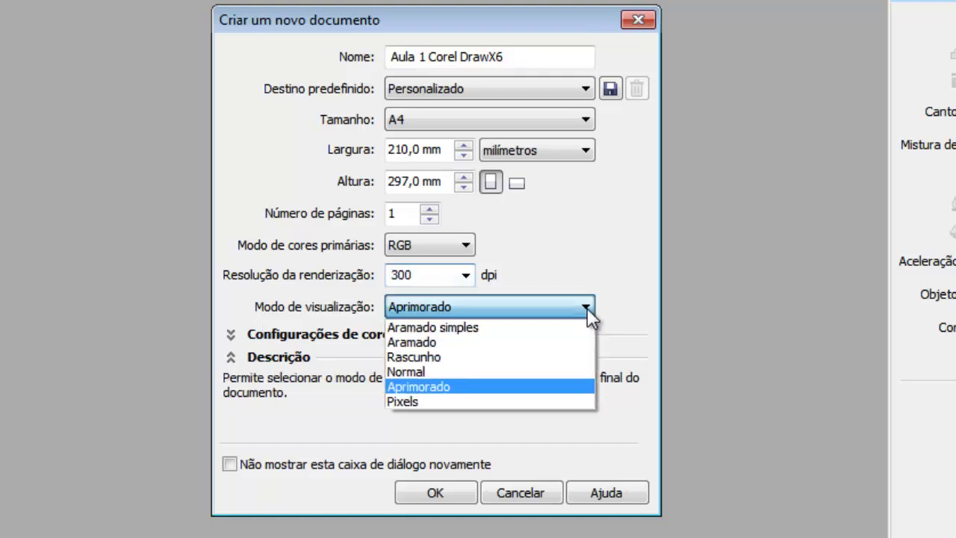
{"action": "left_click", "coordinate": [587, 307]}
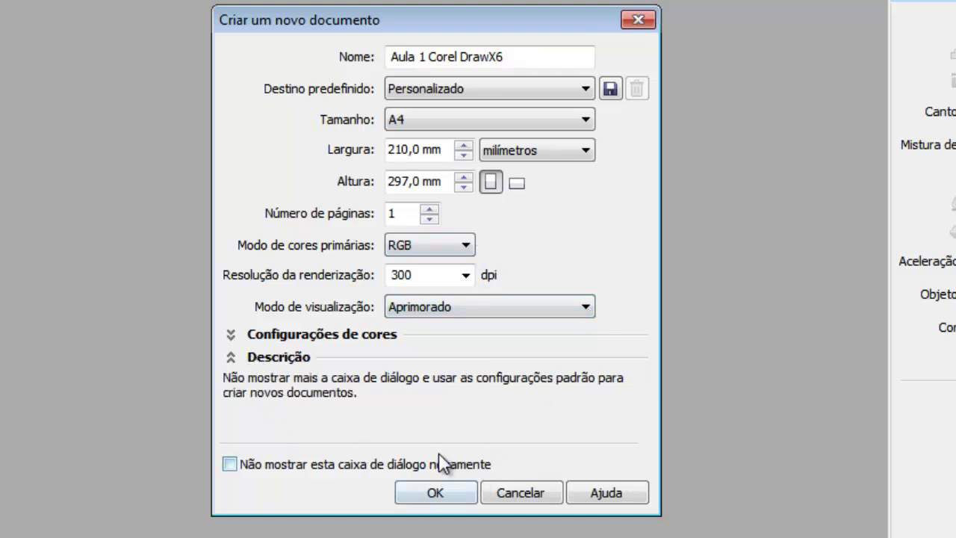
{"action": "left_click", "coordinate": [435, 493]}
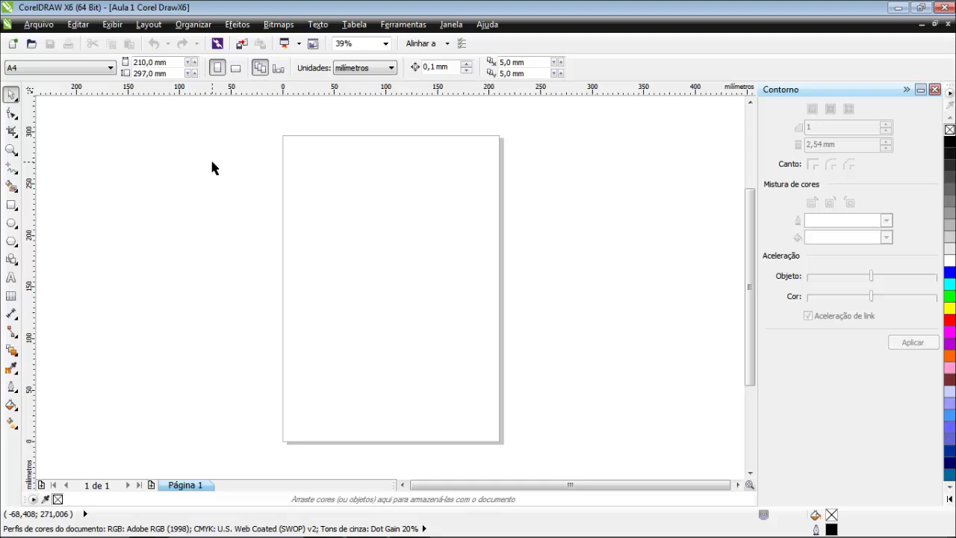
- Switch the page orientation between landscape and portrait several times, ending in portrait
{"action": "left_click", "coordinate": [235, 68]}
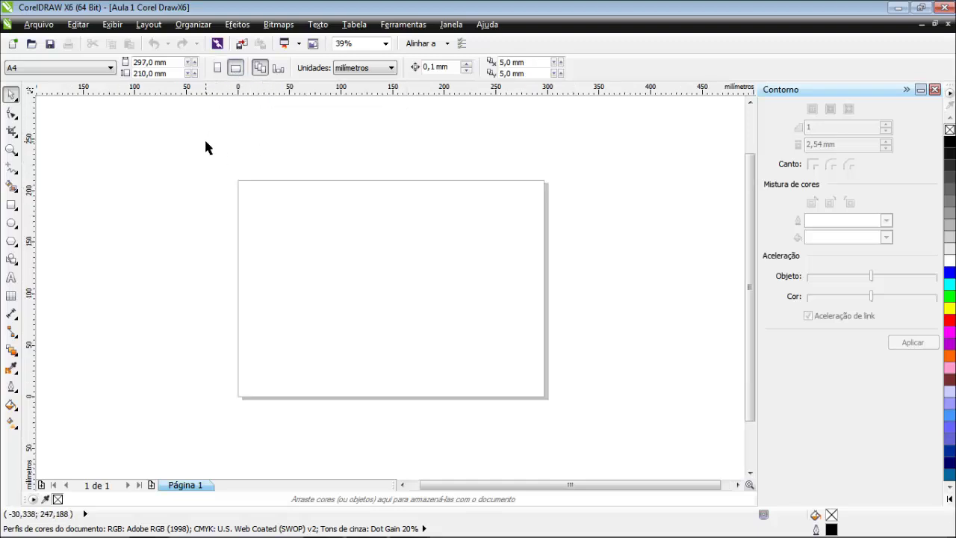
{"action": "left_click", "coordinate": [218, 68]}
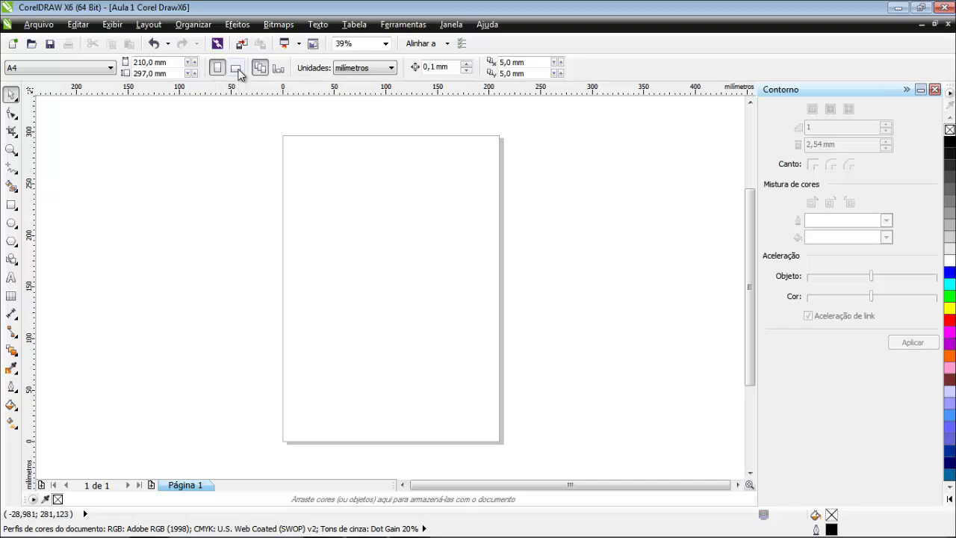
{"action": "left_click", "coordinate": [236, 68]}
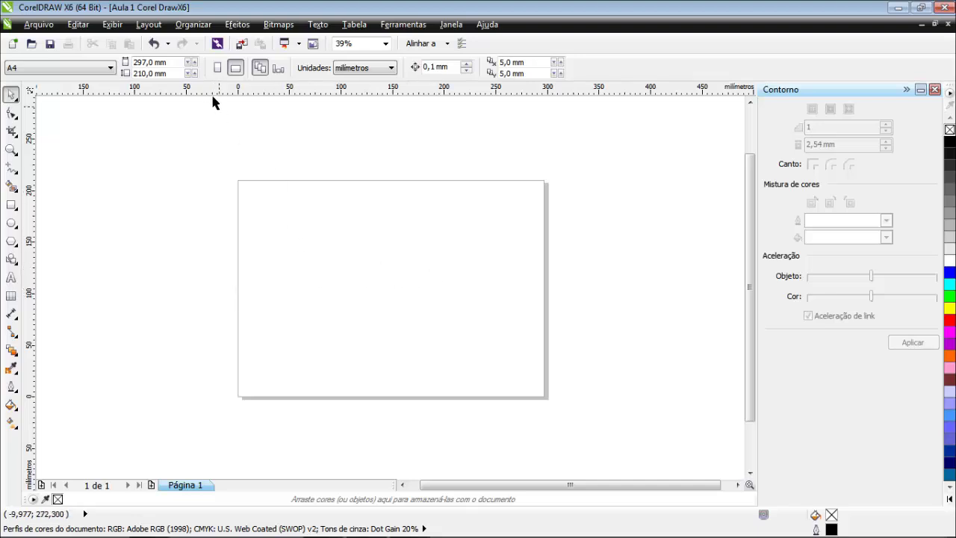
{"action": "left_click", "coordinate": [218, 68]}
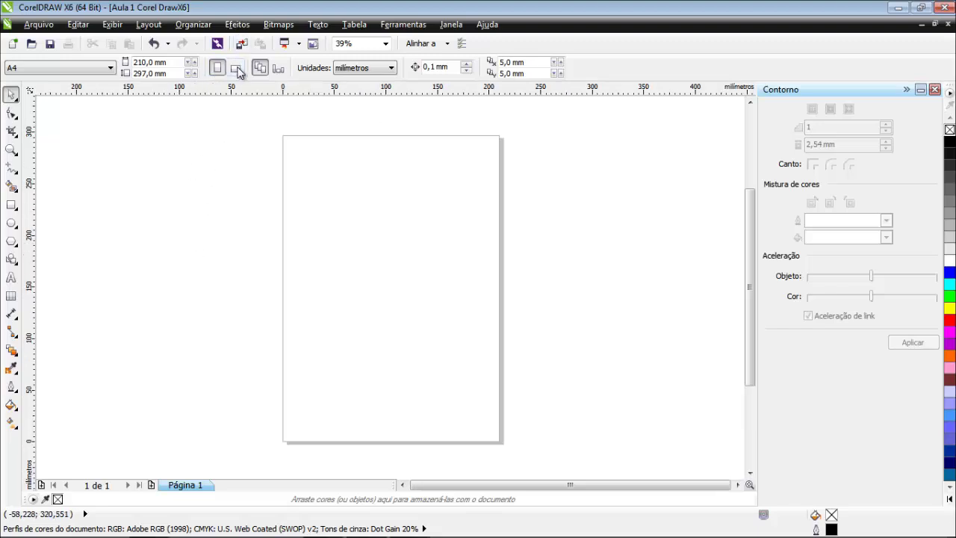
{"action": "left_click", "coordinate": [237, 68]}
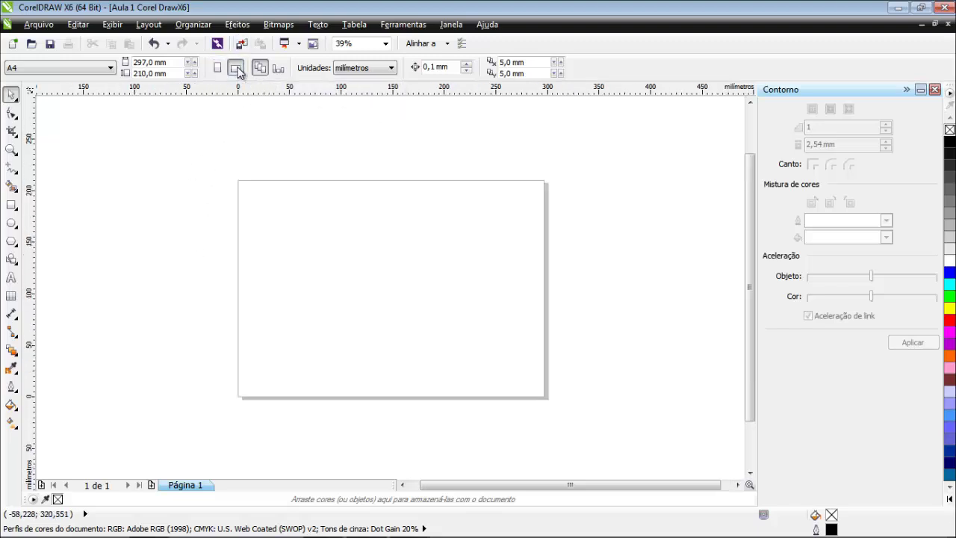
{"action": "left_click", "coordinate": [219, 68]}
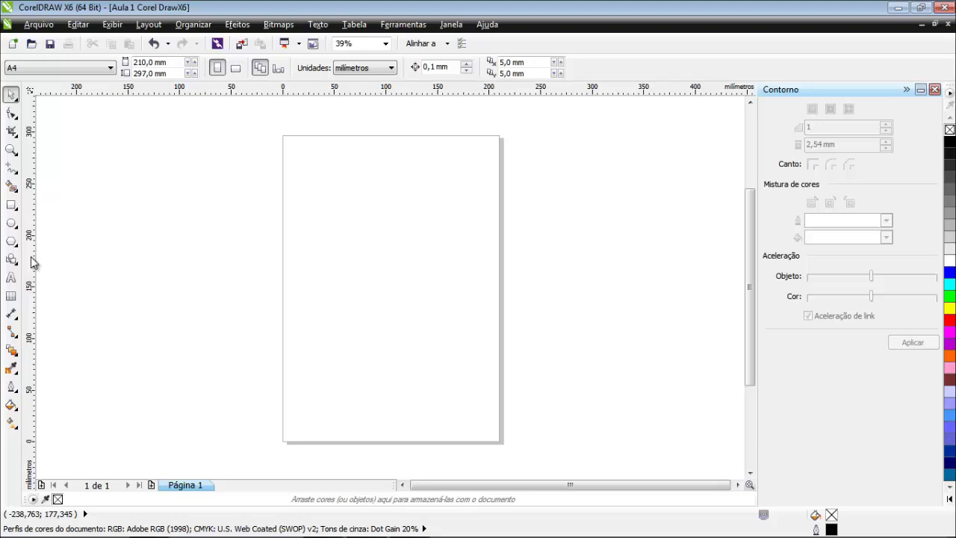
- Place a vertical guideline near the middle of the page, at about 106 mm
{"action": "left_click_drag", "start_coordinate": [33, 263], "coordinate": [396, 257]}
{"action": "left_click_drag", "start_coordinate": [480, 252], "coordinate": [391, 245]}
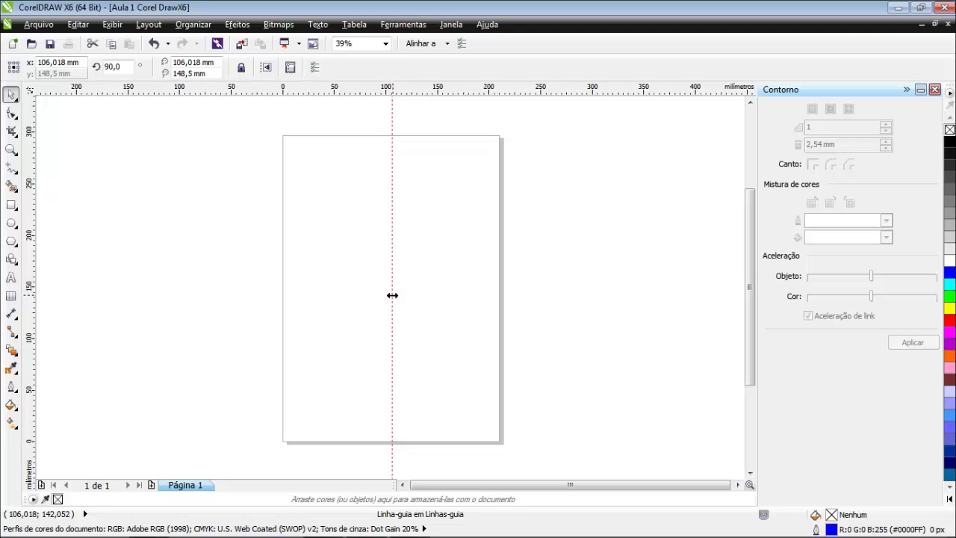
- Enable user-defined preset margins in the guideline options, with the top and left margins set to 5 mm
{"action": "double_click", "coordinate": [392, 295]}
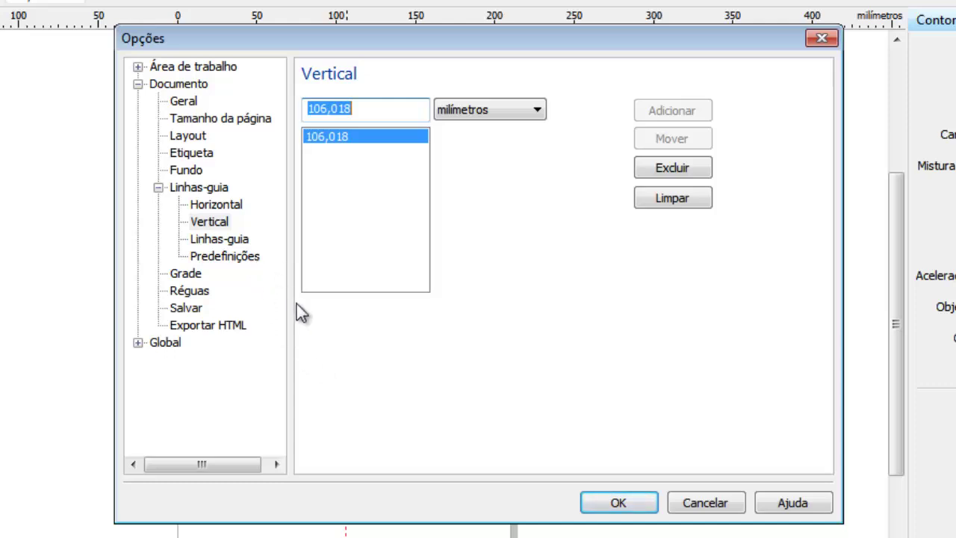
{"action": "left_click", "coordinate": [219, 259]}
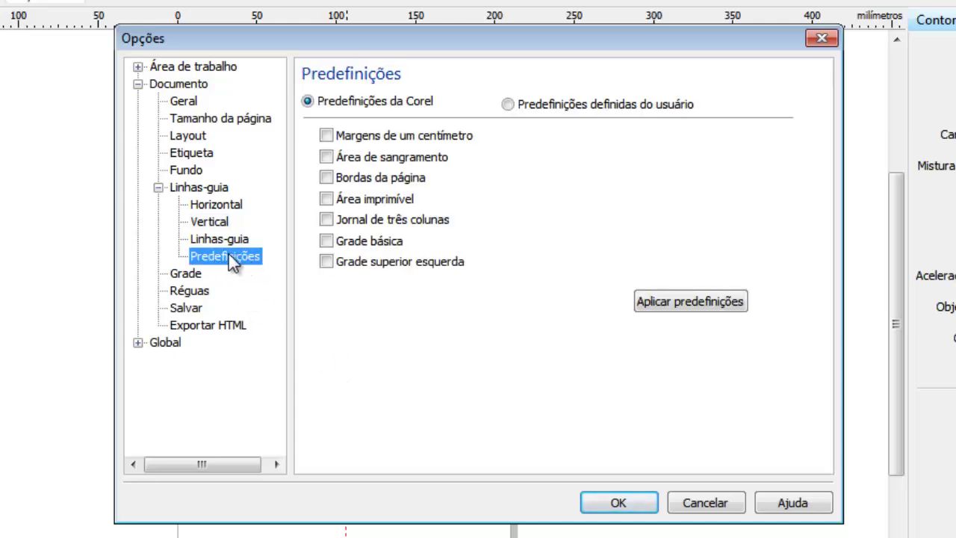
{"action": "left_click", "coordinate": [508, 105]}
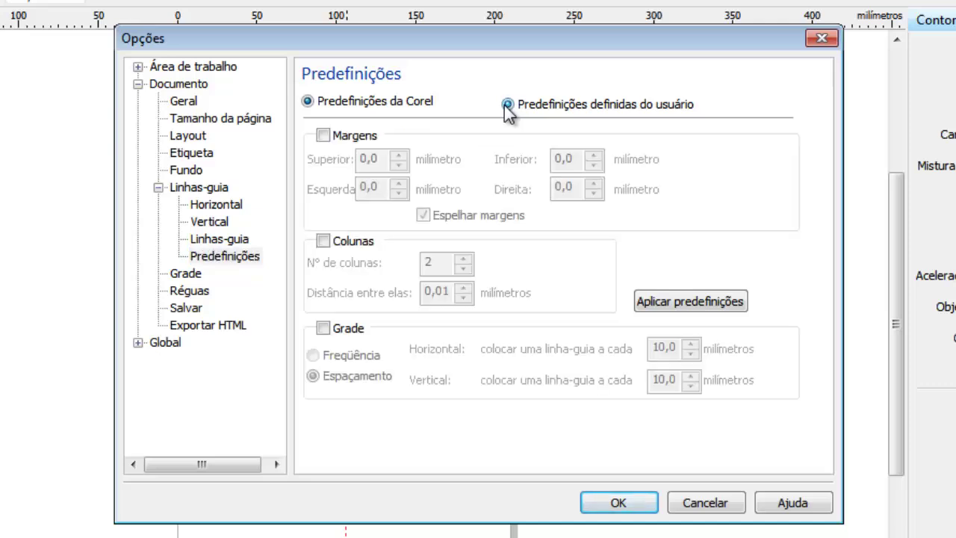
{"action": "left_click", "coordinate": [323, 135]}
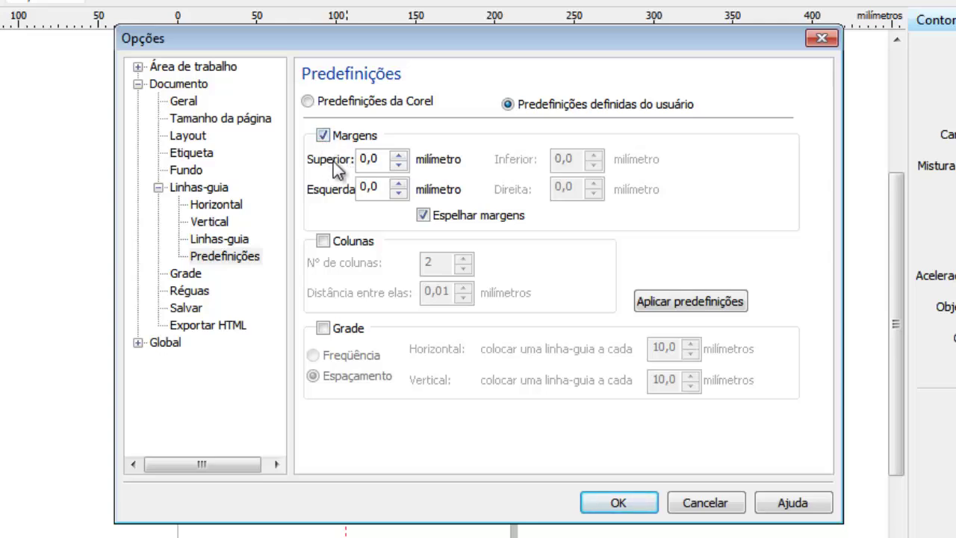
{"action": "left_click_drag", "start_coordinate": [378, 158], "coordinate": [345, 165]}
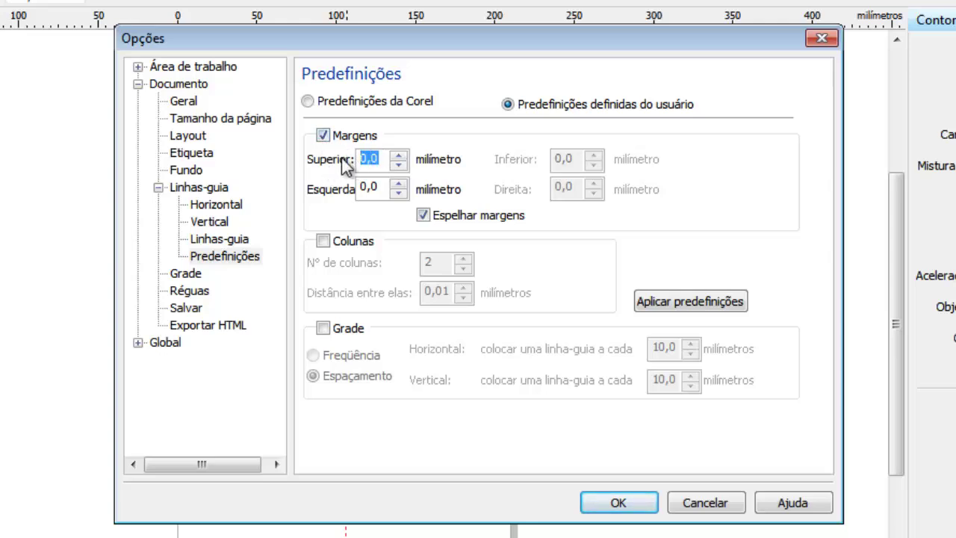
{"action": "type", "text": "5"}
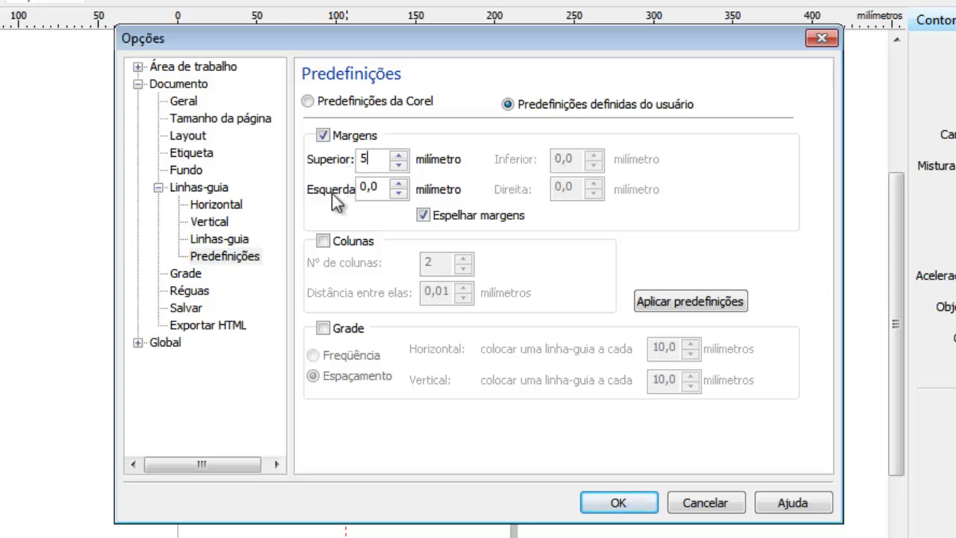
{"action": "key", "text": "Tab"}
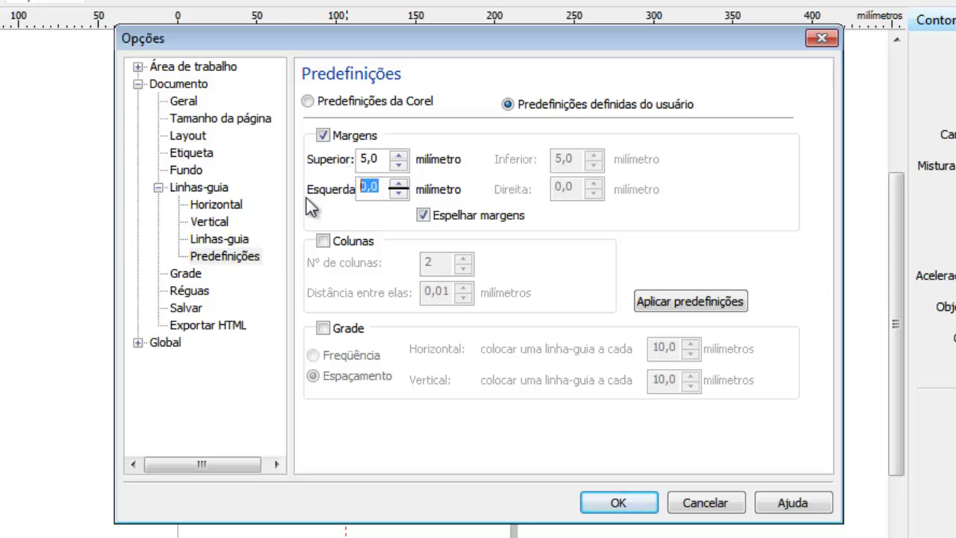
{"action": "type", "text": "5,0"}
- Toggle the Espelhar margens option off and on, ending with it enabled
{"action": "left_click", "coordinate": [423, 216]}
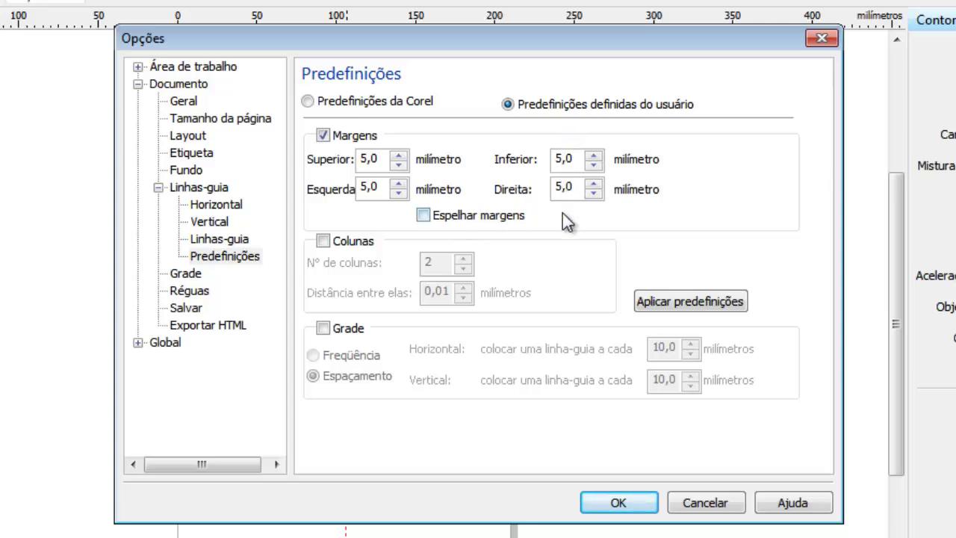
{"action": "left_click", "coordinate": [426, 216]}
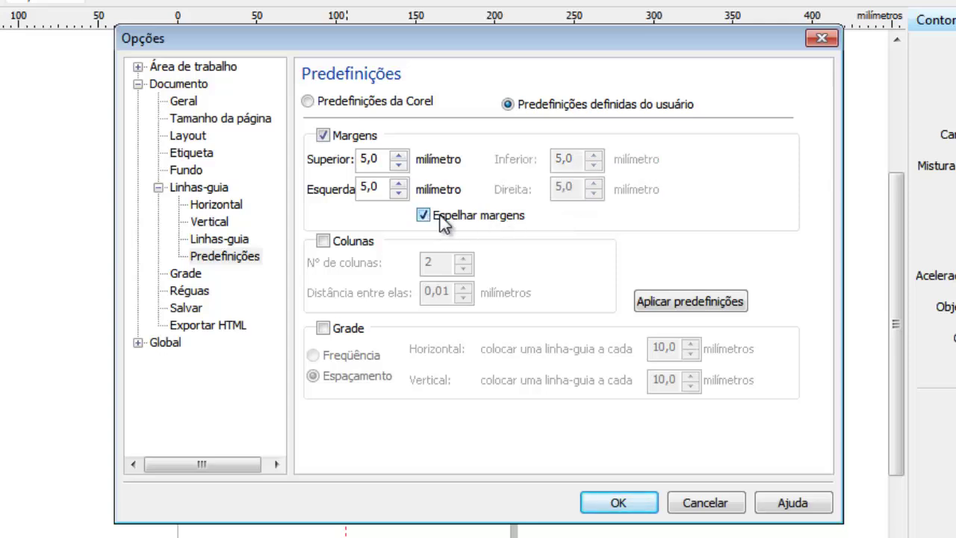
{"action": "left_click", "coordinate": [424, 217]}
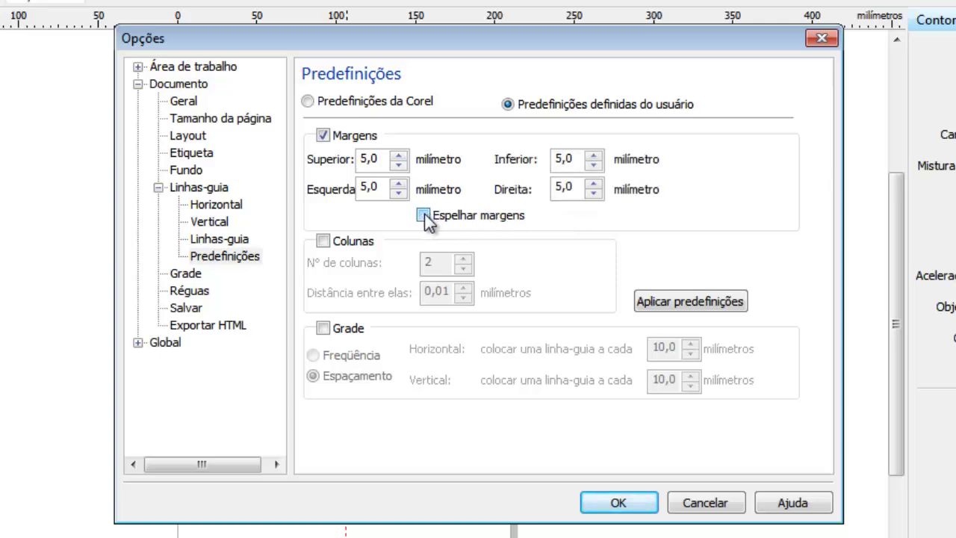
{"action": "left_click", "coordinate": [558, 191]}
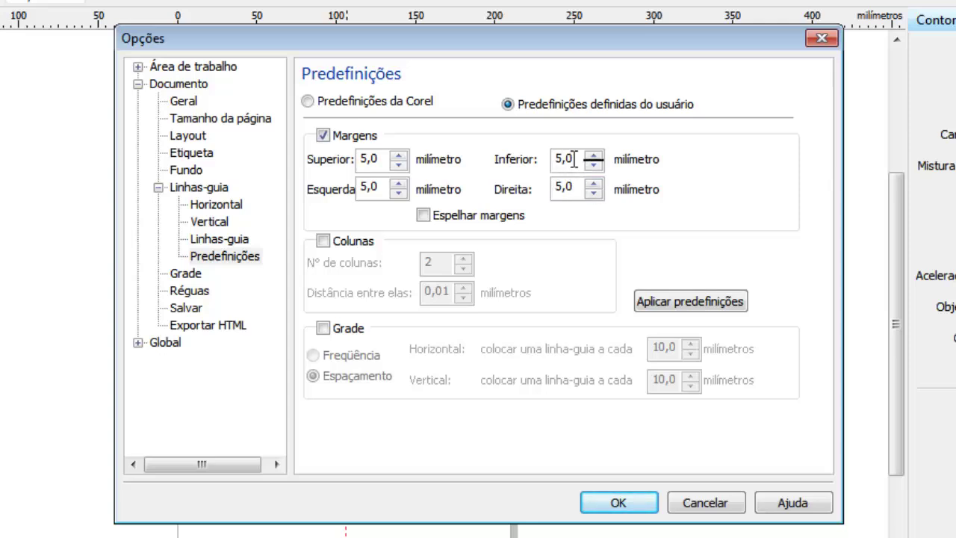
{"action": "left_click", "coordinate": [425, 216]}
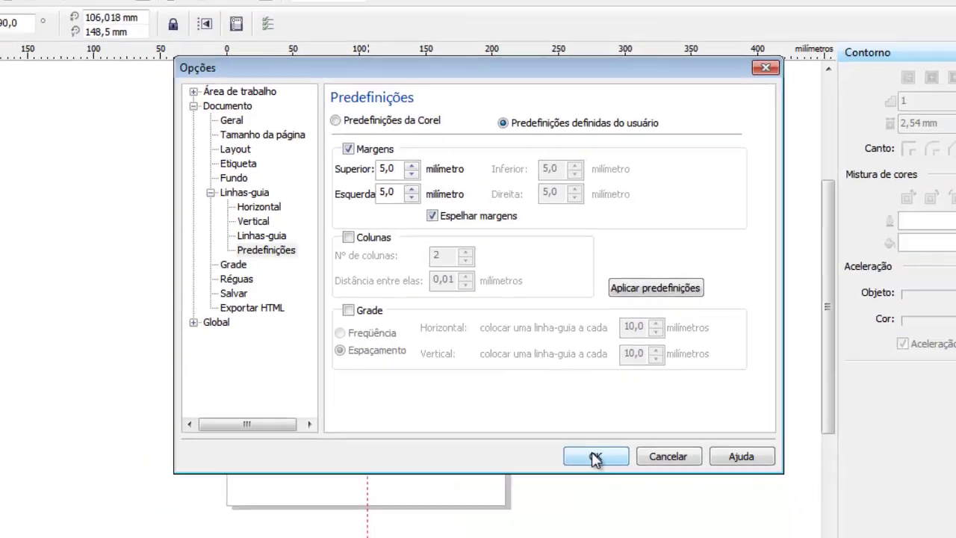
- Apply the margin guidelines to the page and delete the vertical guideline near its middle
{"action": "left_click", "coordinate": [617, 502]}
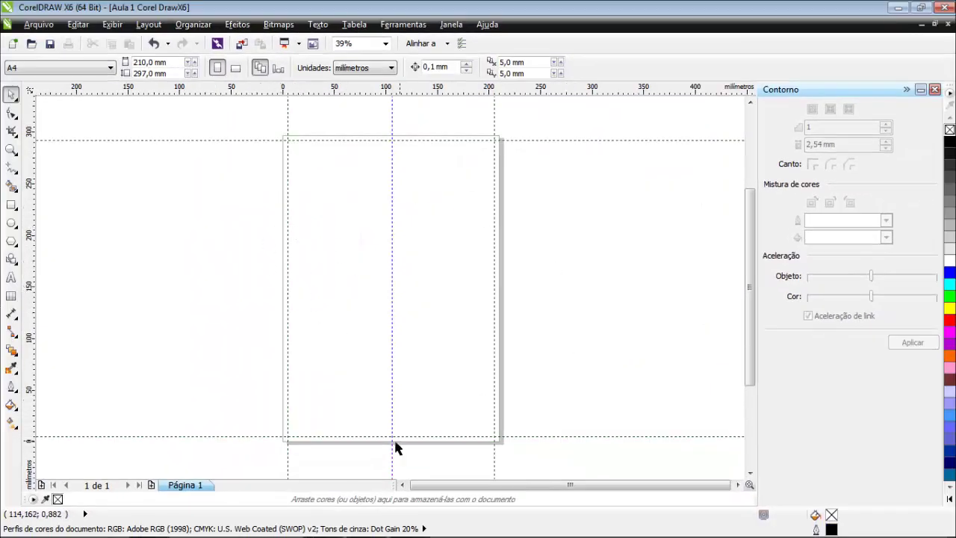
{"action": "left_click", "coordinate": [392, 360]}
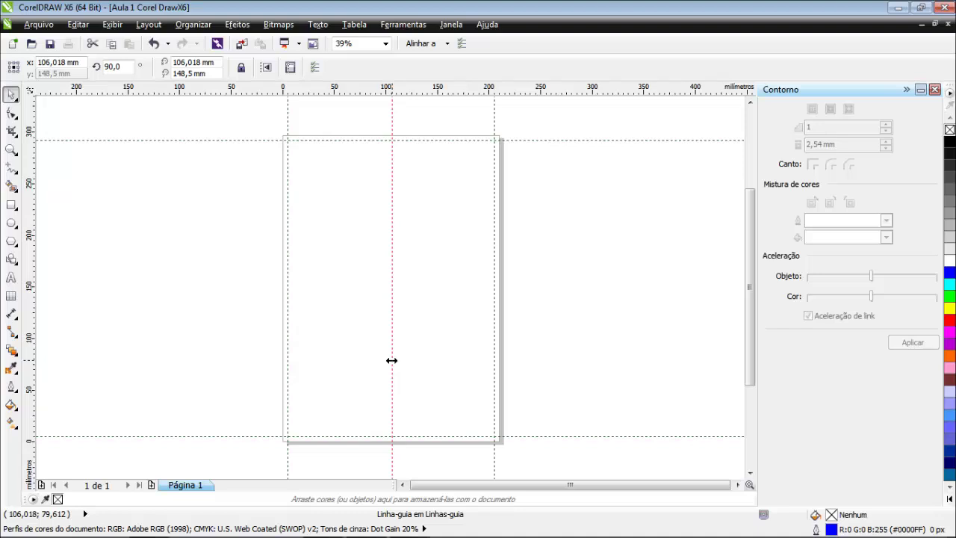
{"action": "key", "text": "Delete"}
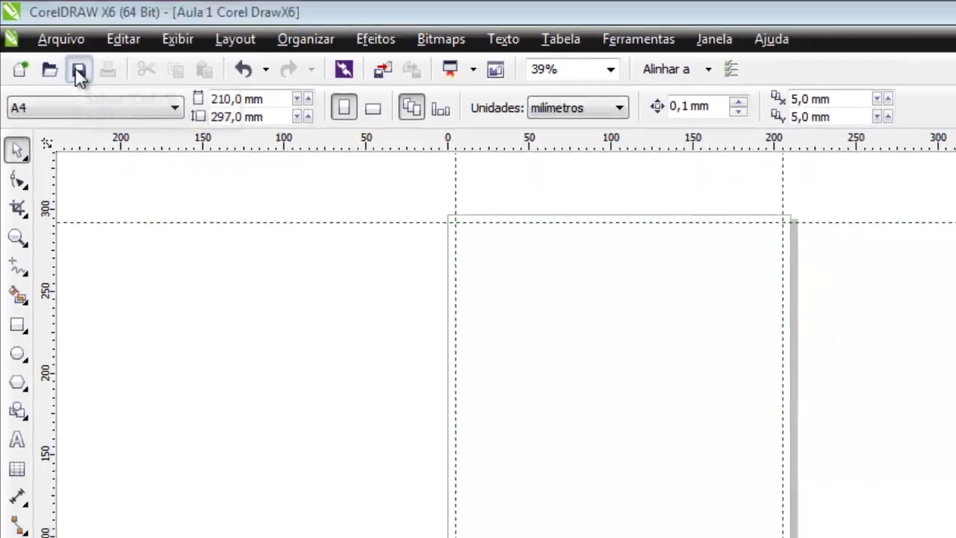
- Save the drawing to the desktop (Área de Trabalho) as a CDR file named "primeira aula de coreldraw X6"
{"action": "left_click", "coordinate": [103, 90]}
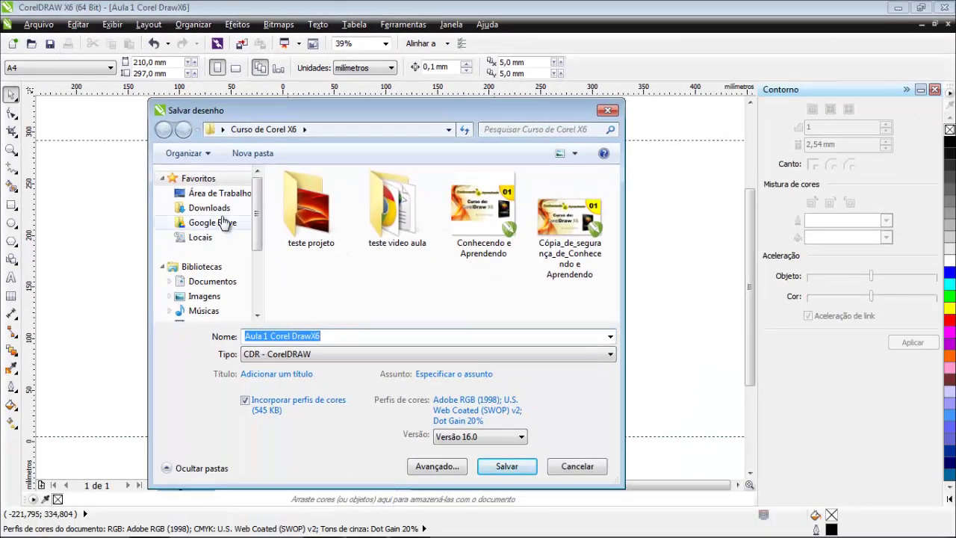
{"action": "left_click", "coordinate": [196, 193]}
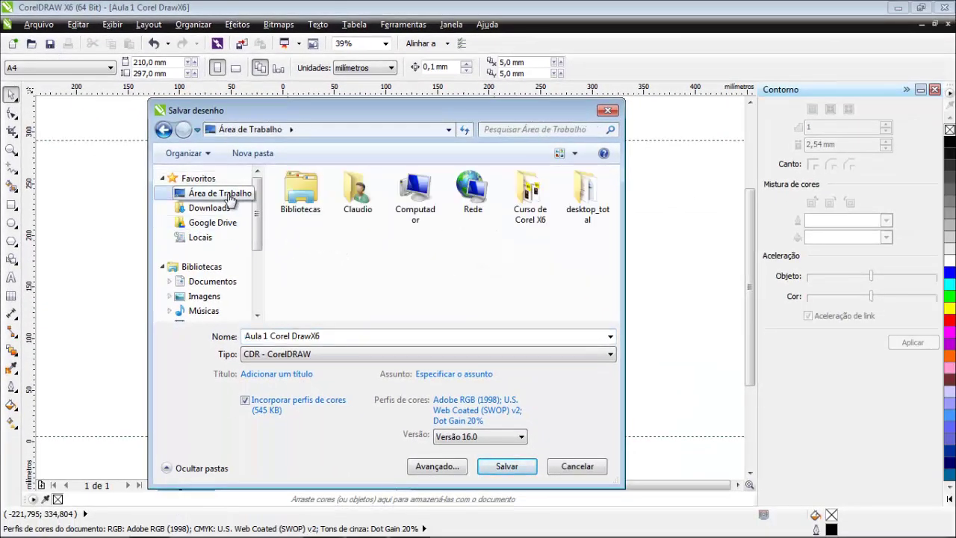
{"action": "left_click", "coordinate": [355, 335]}
{"action": "type", "text": "p"}
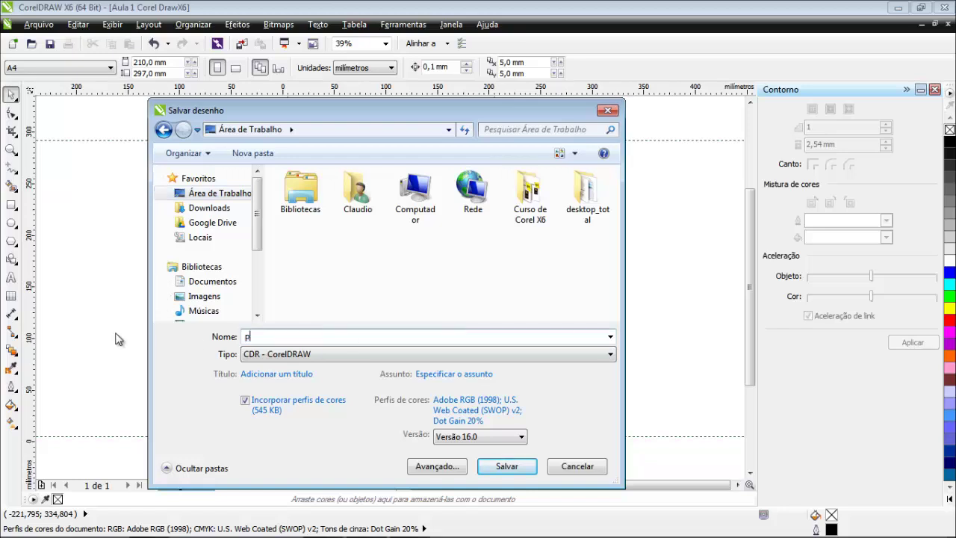
{"action": "type", "text": "rimeira aula de coreldraw X6"}
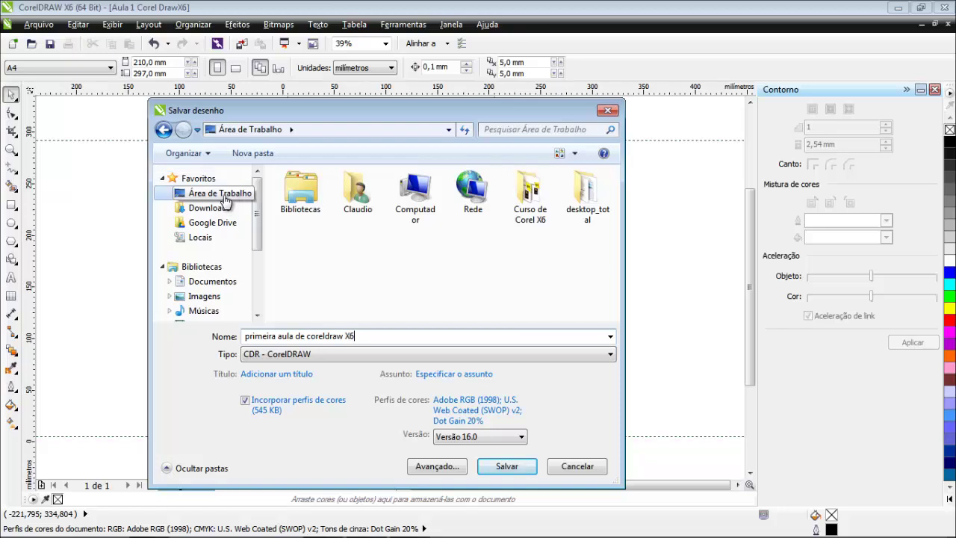
{"action": "left_click", "coordinate": [500, 468]}
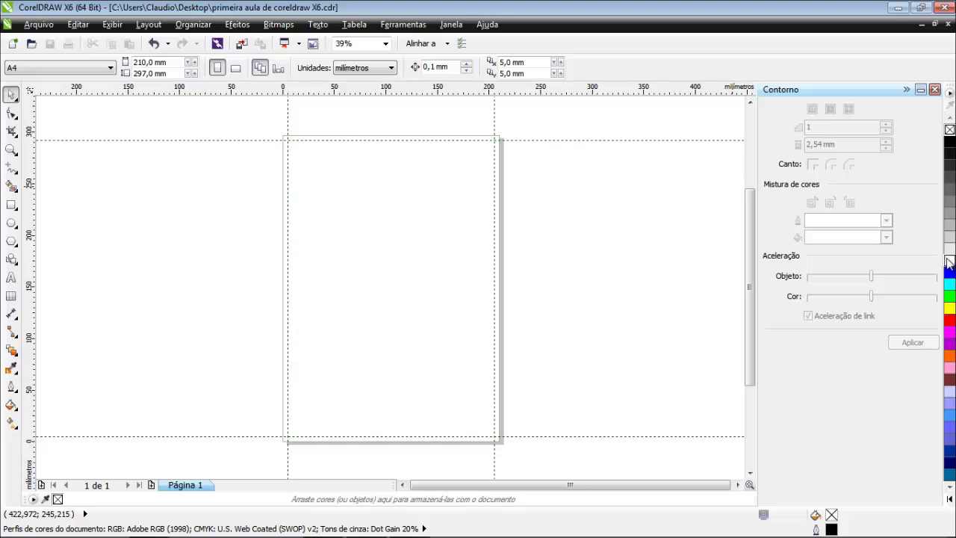
{"action": "left_click", "coordinate": [950, 499]}
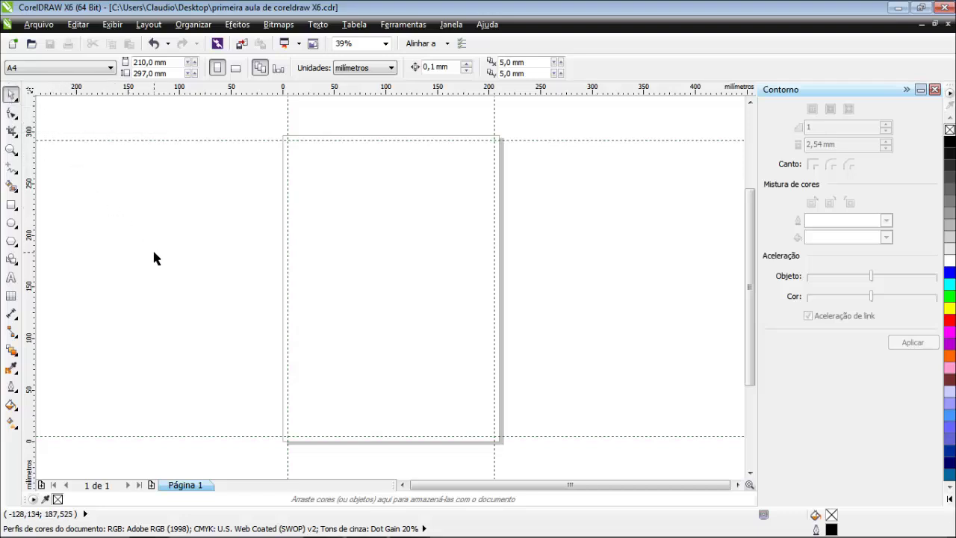
- Draw a rectangle about 114 mm wide and 146 mm high in the lower half of the page
{"action": "left_click", "coordinate": [11, 206]}
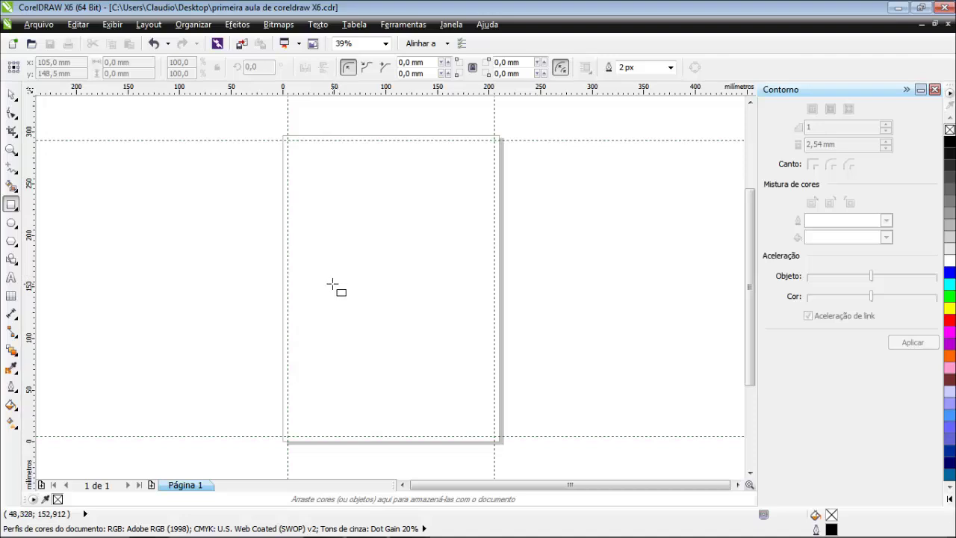
{"action": "left_click_drag", "start_coordinate": [333, 284], "coordinate": [449, 434]}
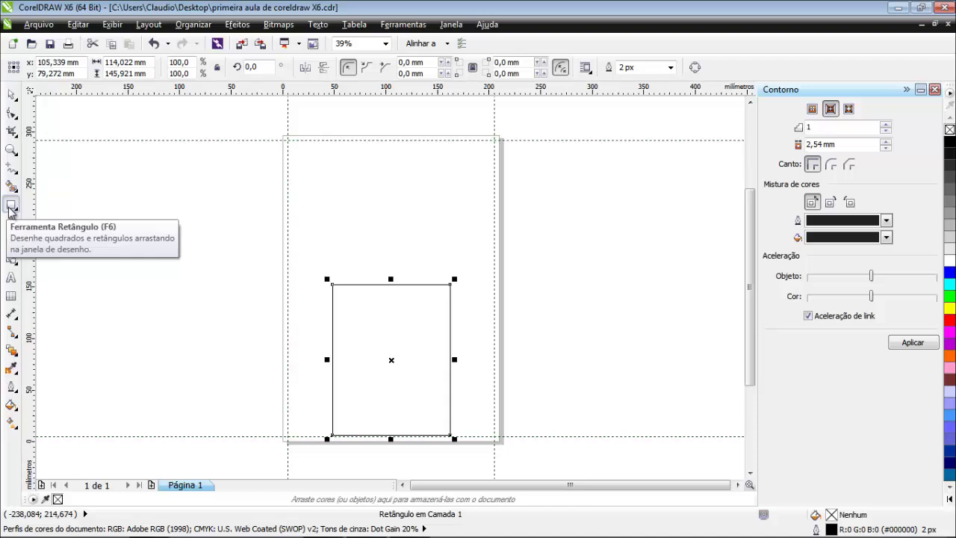
{"action": "left_click", "coordinate": [11, 206]}
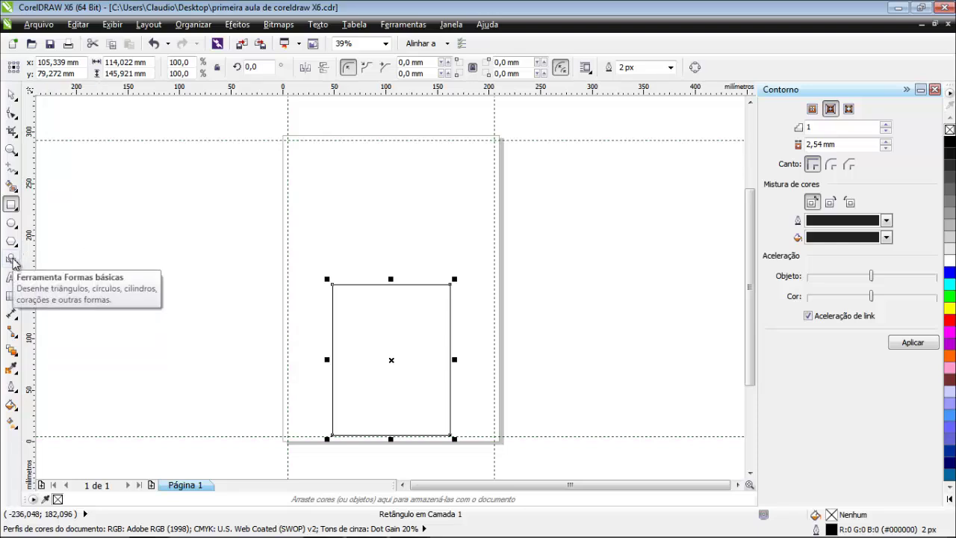
- Draw a right triangle from the basic shapes, about 100 mm wide and 77 mm high, just above the rectangle
{"action": "left_click", "coordinate": [12, 260]}
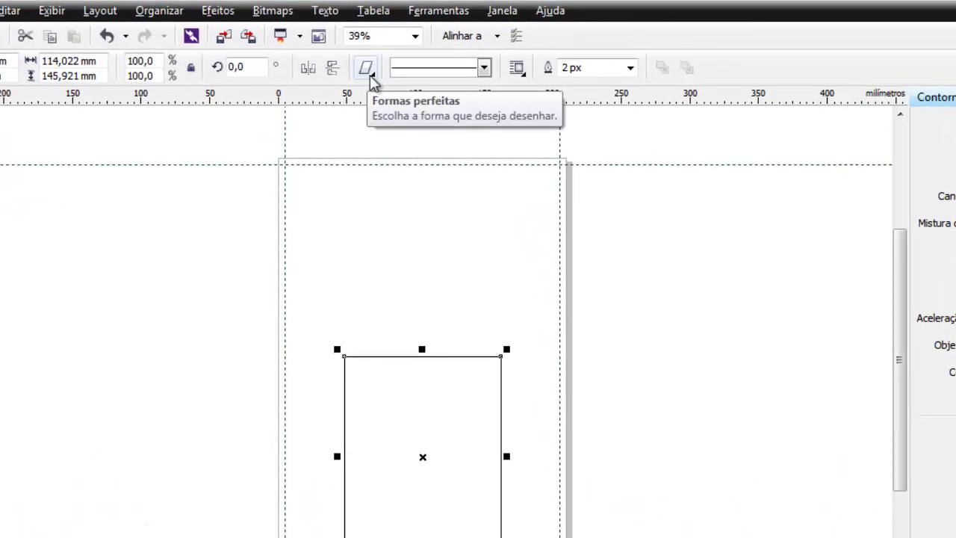
{"action": "left_click", "coordinate": [376, 74]}
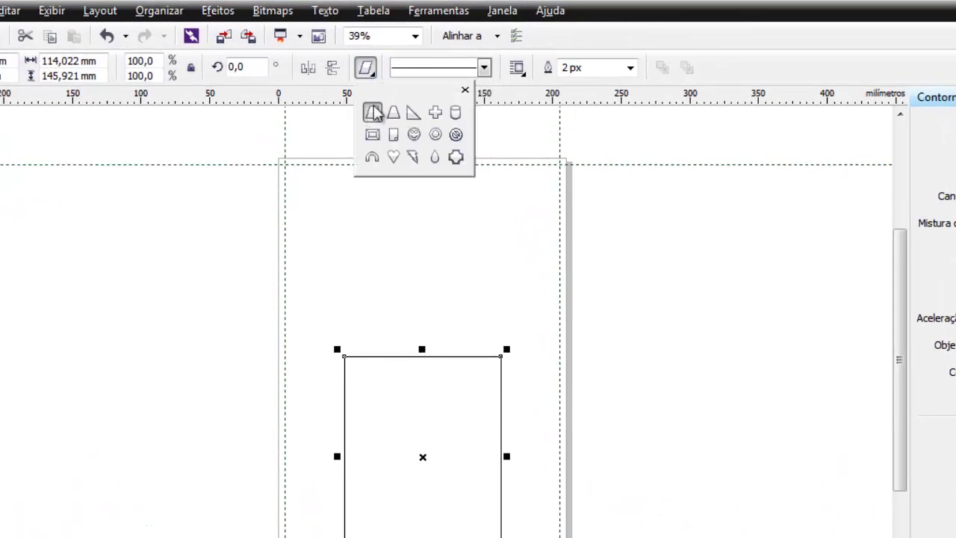
{"action": "left_click", "coordinate": [413, 116]}
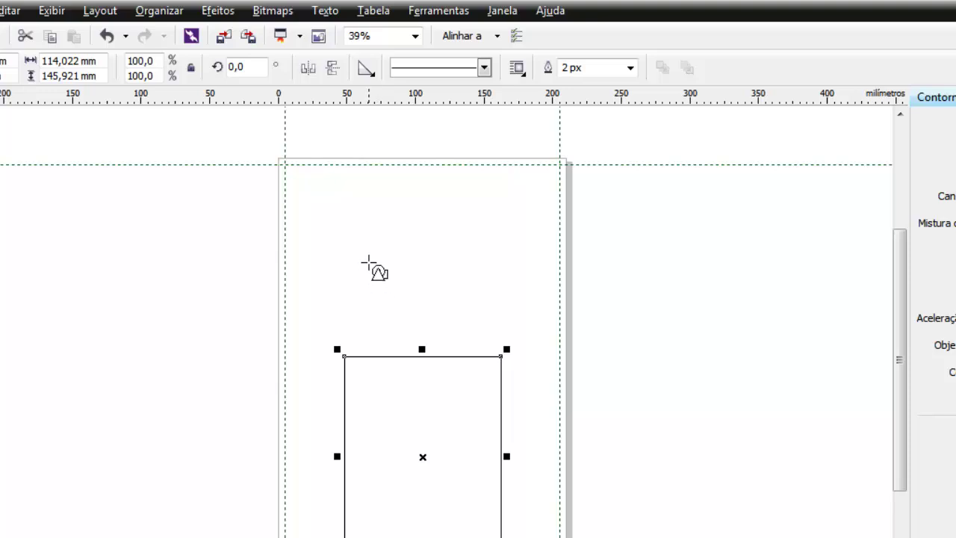
{"action": "left_click_drag", "start_coordinate": [363, 244], "coordinate": [503, 346]}
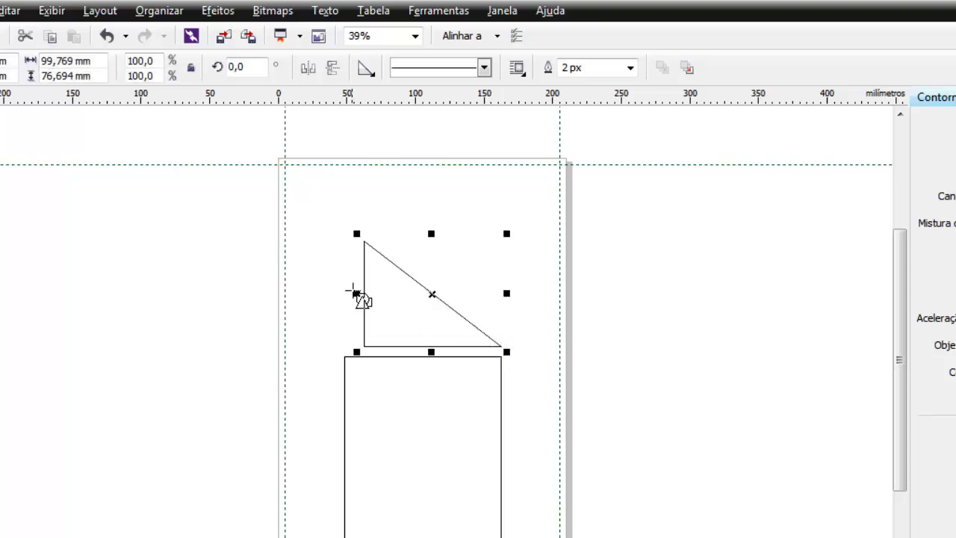
- Stretch the triangle to about 113 mm wide to match the rectangle and adjust its height to about 71 mm
{"action": "left_click_drag", "start_coordinate": [356, 293], "coordinate": [337, 292]}
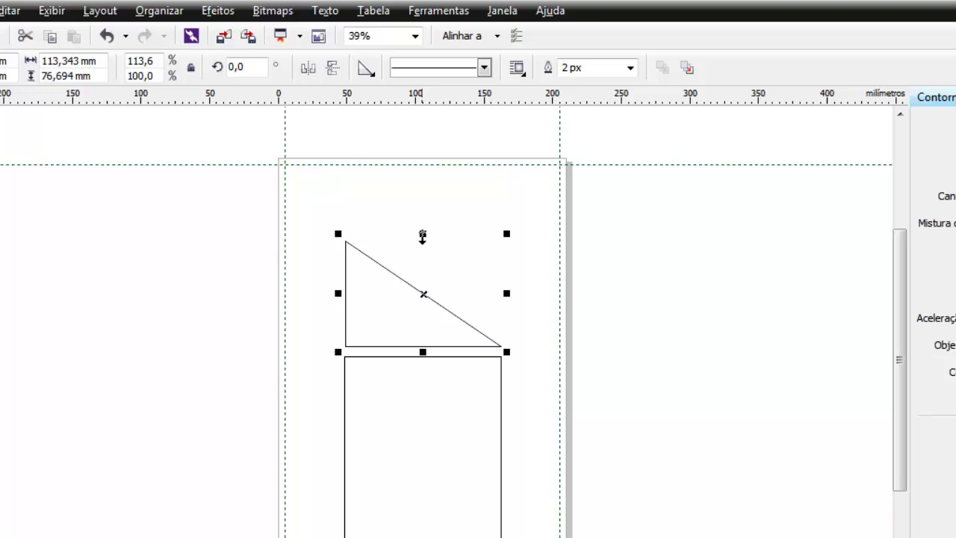
{"action": "left_click_drag", "start_coordinate": [422, 234], "coordinate": [422, 264]}
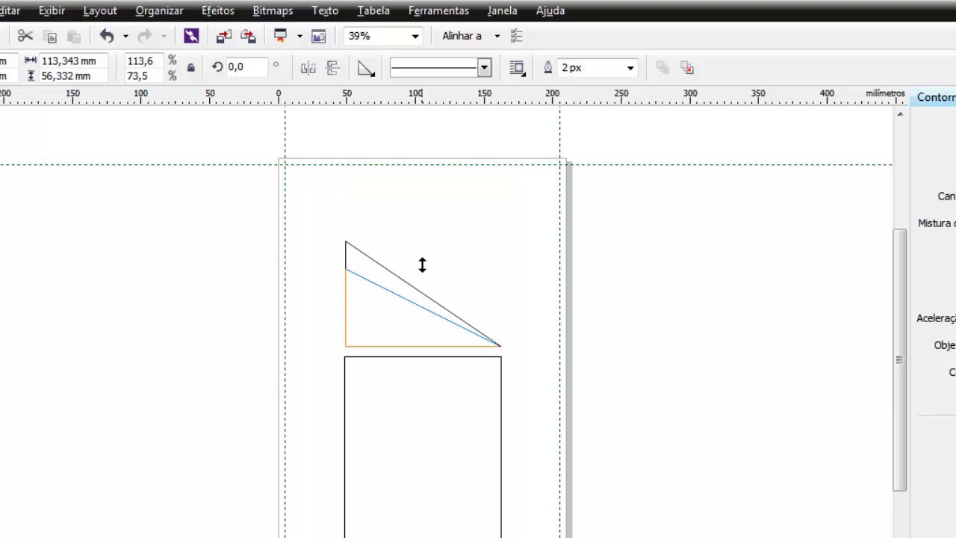
{"action": "left_click_drag", "start_coordinate": [422, 264], "coordinate": [434, 236]}
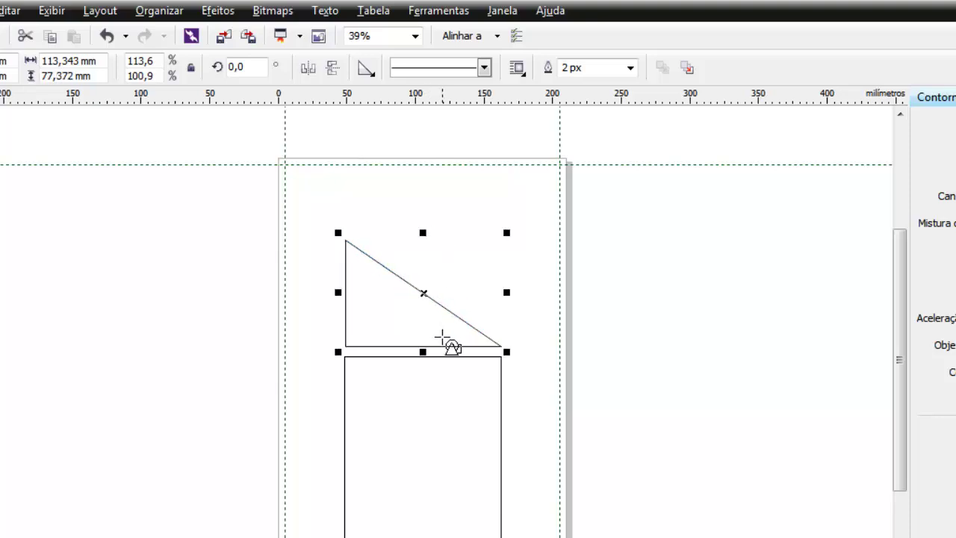
{"action": "mouse_move", "coordinate": [422, 232]}
{"action": "left_mouse_down"}
{"action": "mouse_move", "coordinate": [423, 275]}
{"action": "mouse_move", "coordinate": [422, 244]}
{"action": "left_mouse_up"}
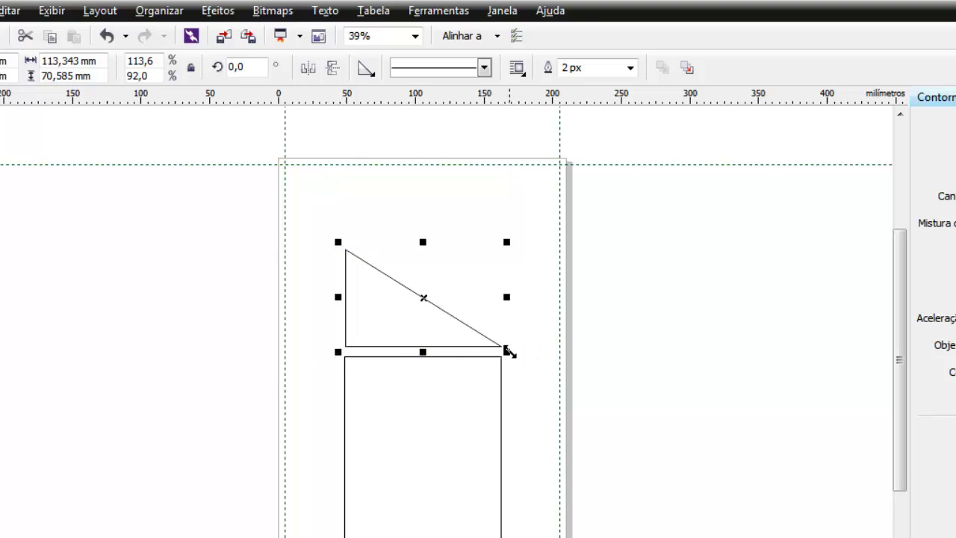
- Enlarge the triangle proportionally to about 157 by 98 mm and scale it back to about 113 by 71 mm
{"action": "left_click_drag", "start_coordinate": [509, 241], "coordinate": [568, 178]}
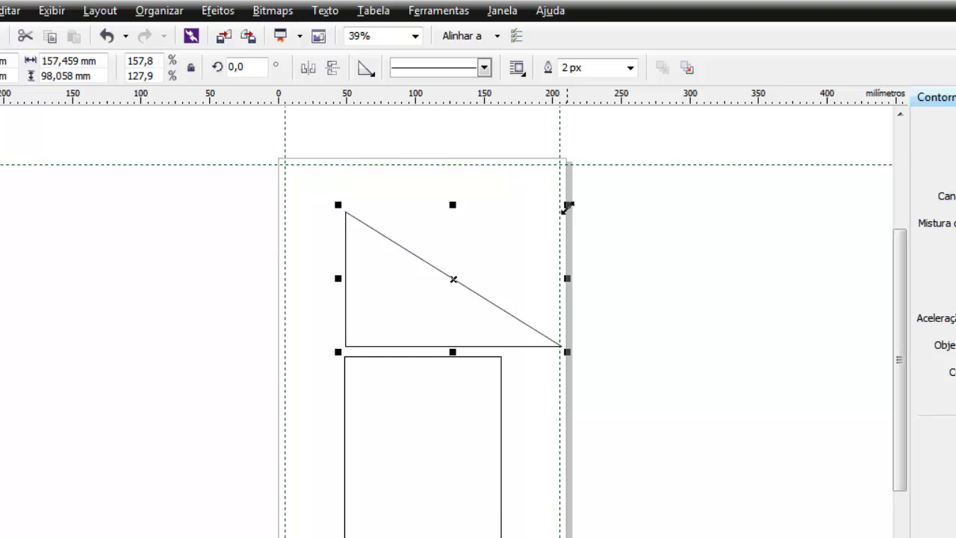
{"action": "left_click_drag", "start_coordinate": [568, 208], "coordinate": [505, 241]}
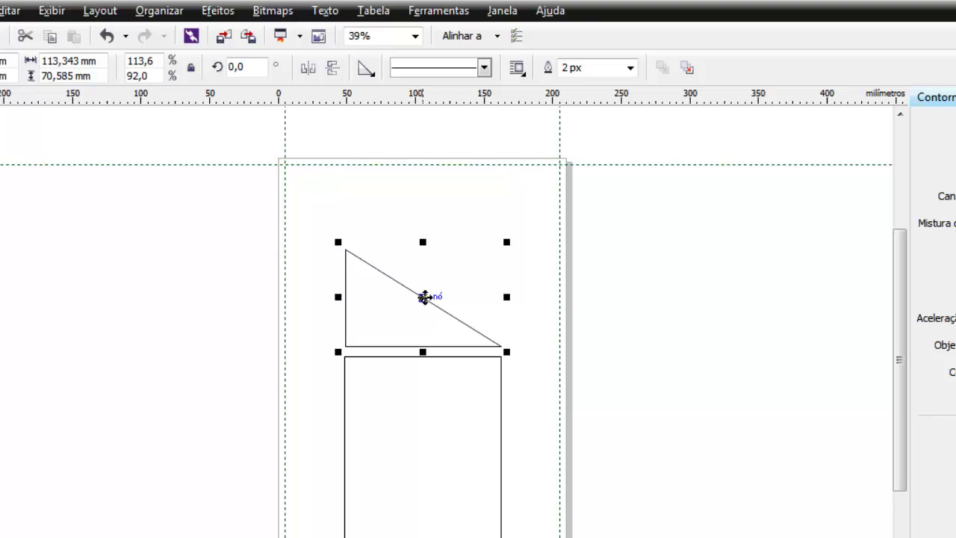
- Rotate the triangle to about 212° so its long side lies flat, and fit it onto the rectangle's top edge at about 115 mm wide
{"action": "left_click", "coordinate": [423, 298]}
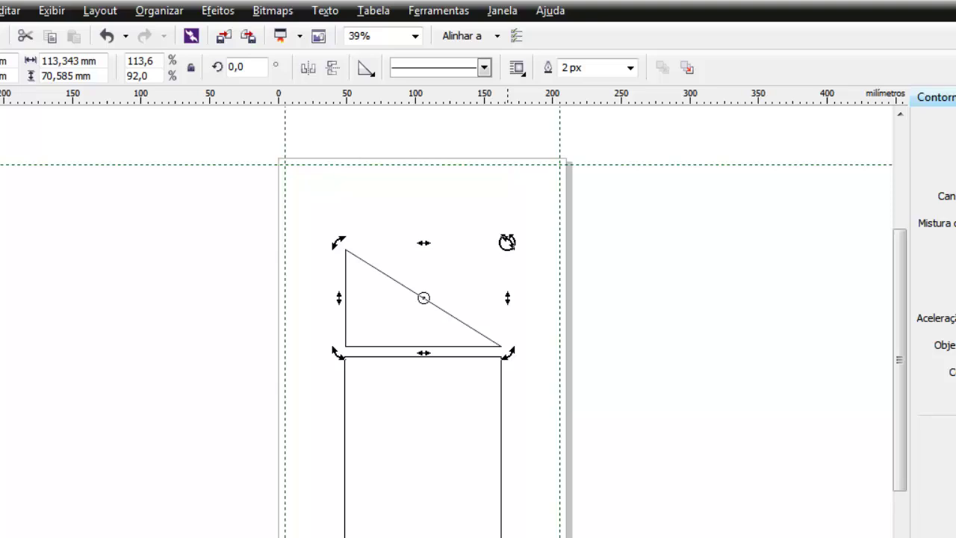
{"action": "left_click_drag", "start_coordinate": [507, 242], "coordinate": [416, 315]}
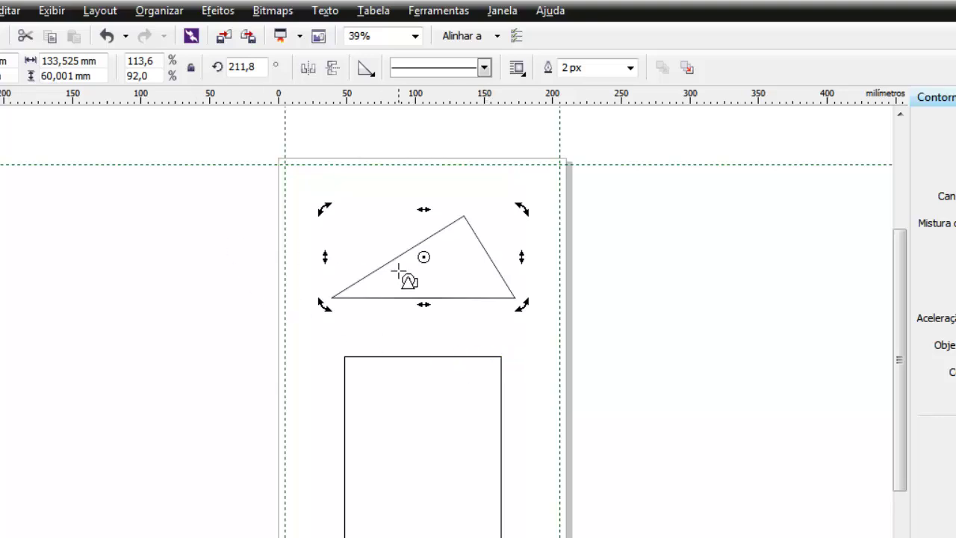
{"action": "left_click", "coordinate": [423, 257]}
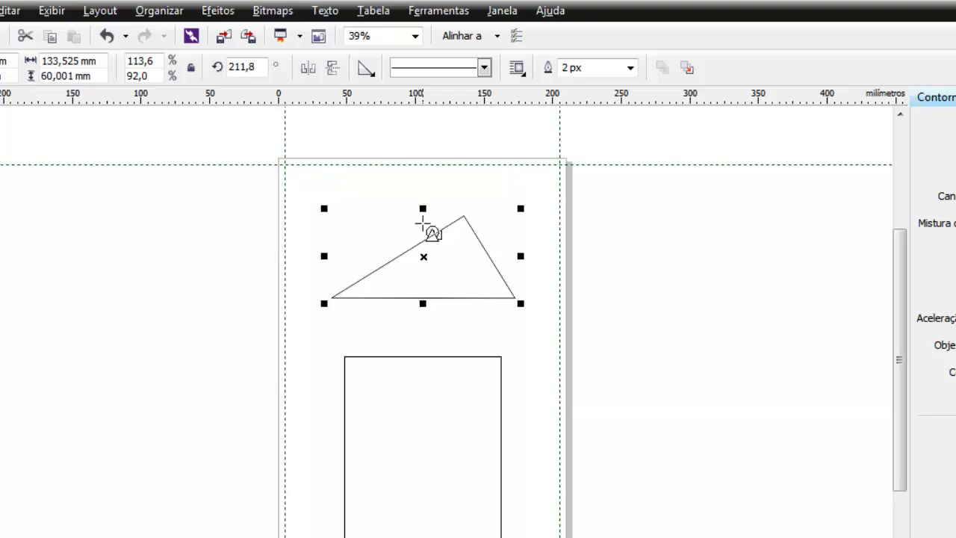
{"action": "left_click_drag", "start_coordinate": [423, 257], "coordinate": [410, 314]}
{"action": "left_click_drag", "start_coordinate": [309, 313], "coordinate": [335, 314]}
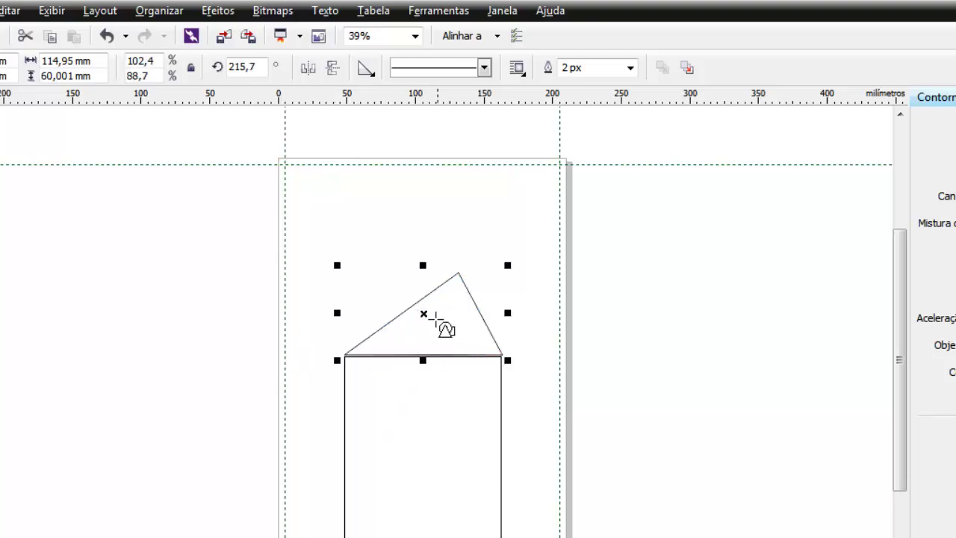
- Skew the triangle horizontally until its apex is centred above the rectangle, like a symmetrical roof
{"action": "left_click", "coordinate": [424, 314]}
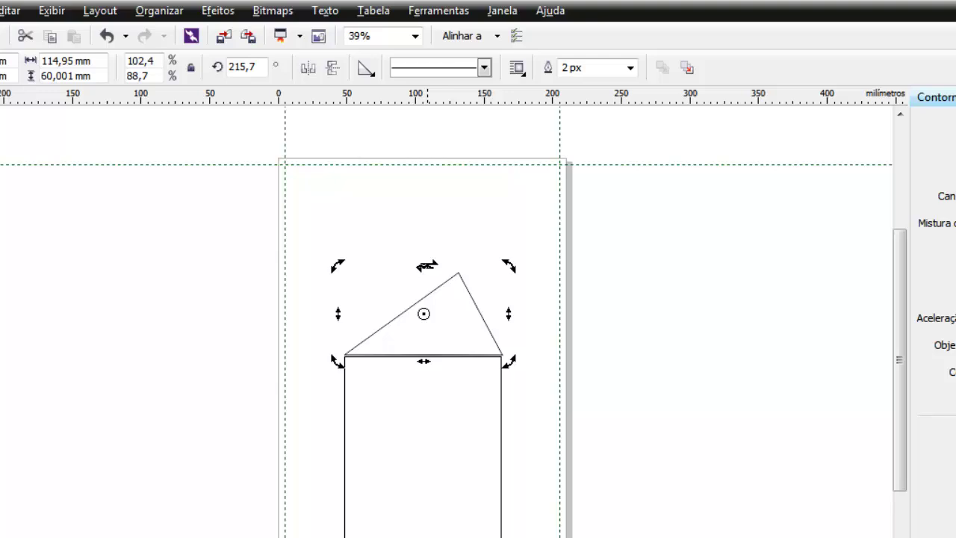
{"action": "left_click_drag", "start_coordinate": [427, 265], "coordinate": [382, 265]}
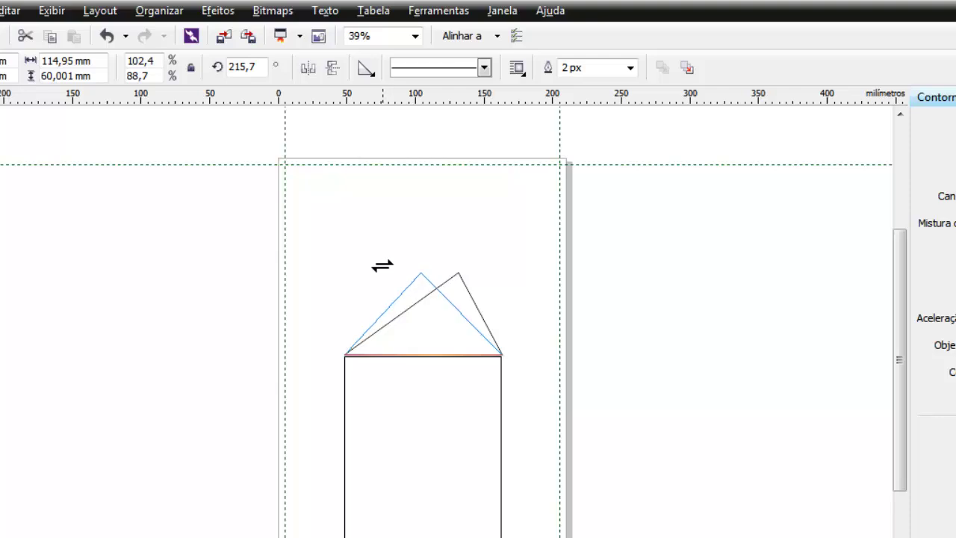
{"action": "left_click_drag", "start_coordinate": [382, 265], "coordinate": [383, 266]}
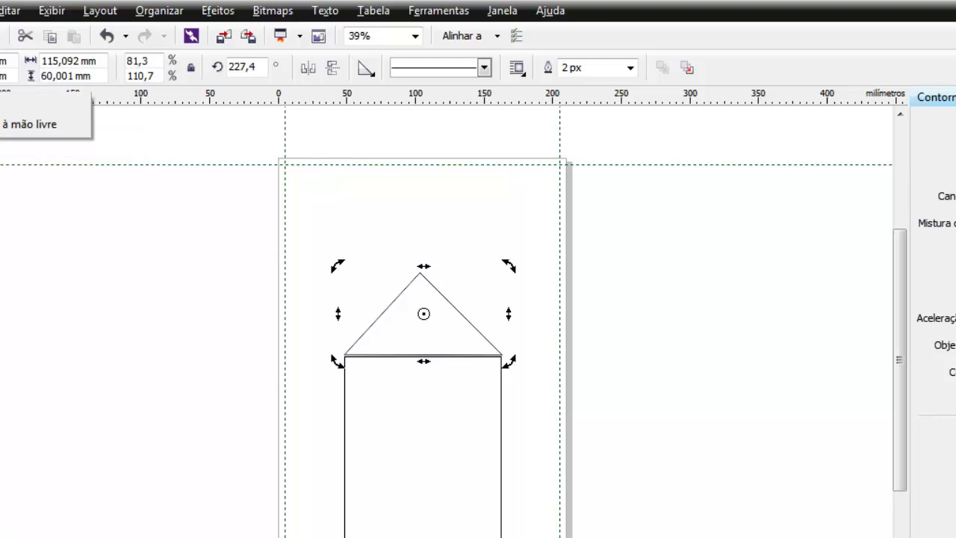
- Activate the Pick tool, select the rectangle and the triangle in turn, and clear the selection
{"action": "left_click", "coordinate": [3, 124]}
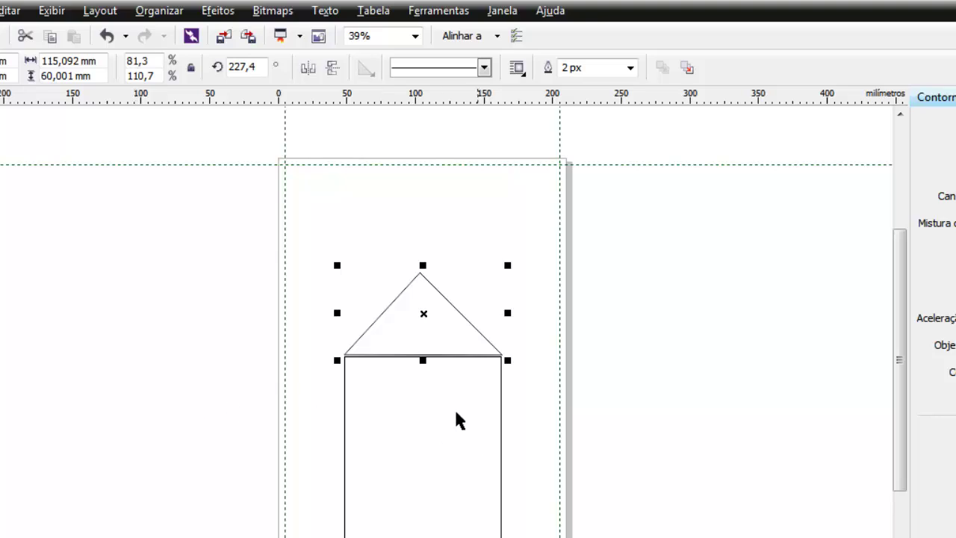
{"action": "left_click", "coordinate": [394, 410]}
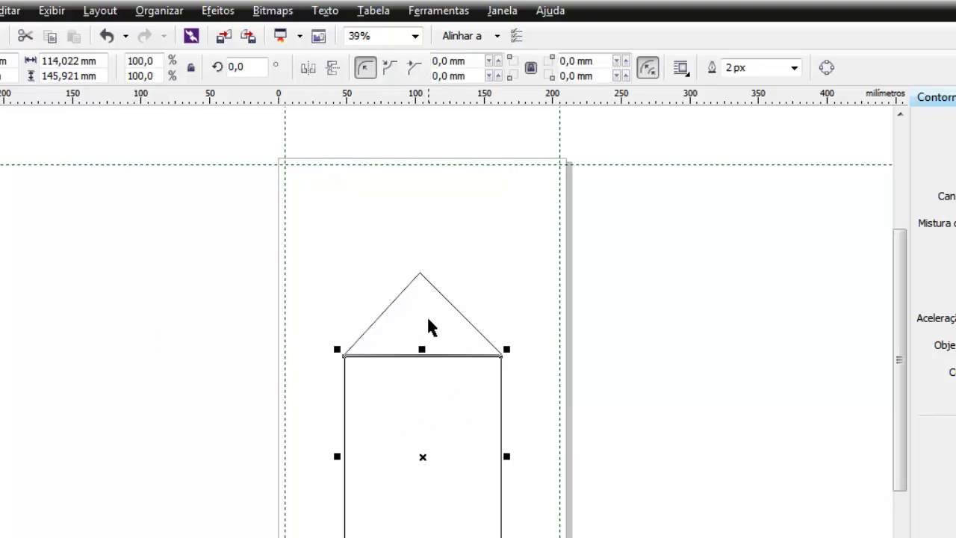
{"action": "left_click", "coordinate": [426, 315]}
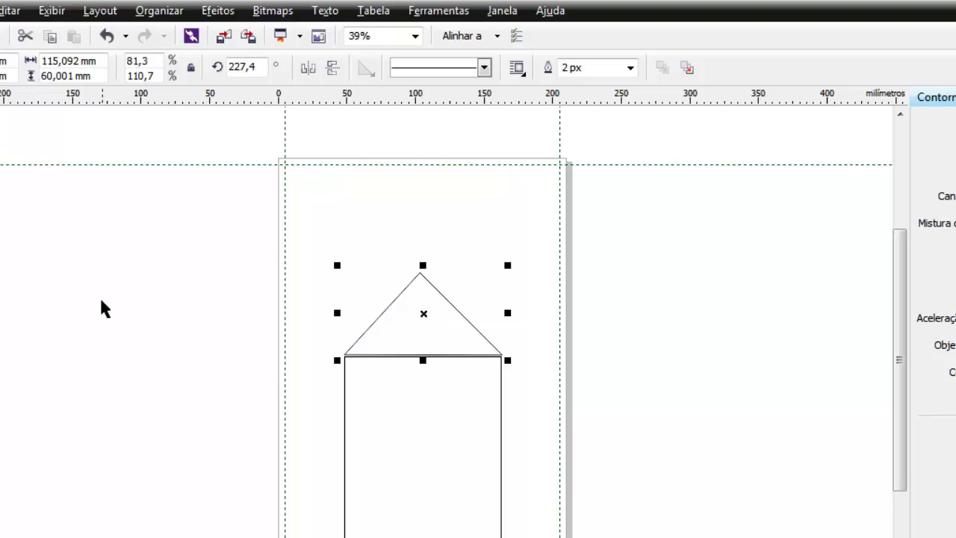
{"action": "left_click", "coordinate": [56, 316]}
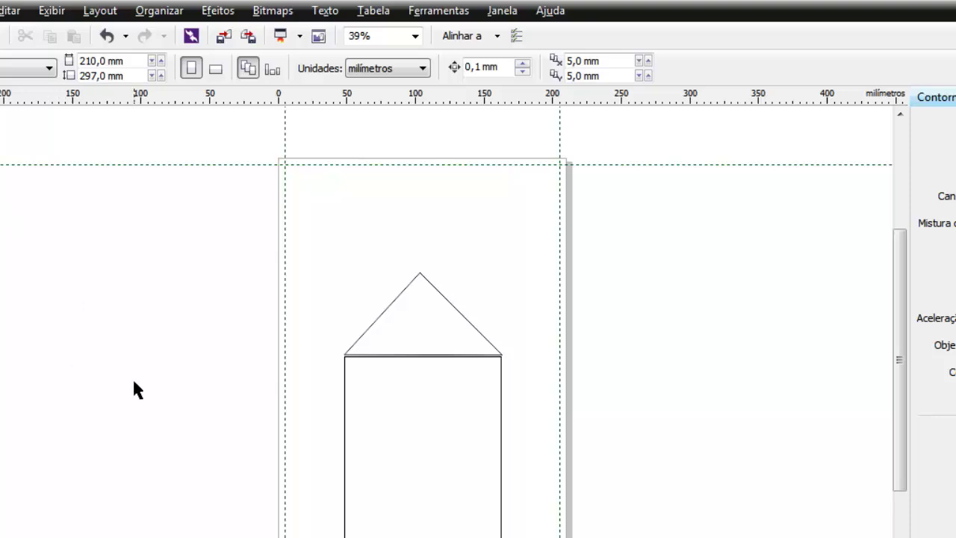
- Shorten the rectangle from its bottom edge to about 93 mm high to form the house wall
{"action": "left_click", "coordinate": [420, 447]}
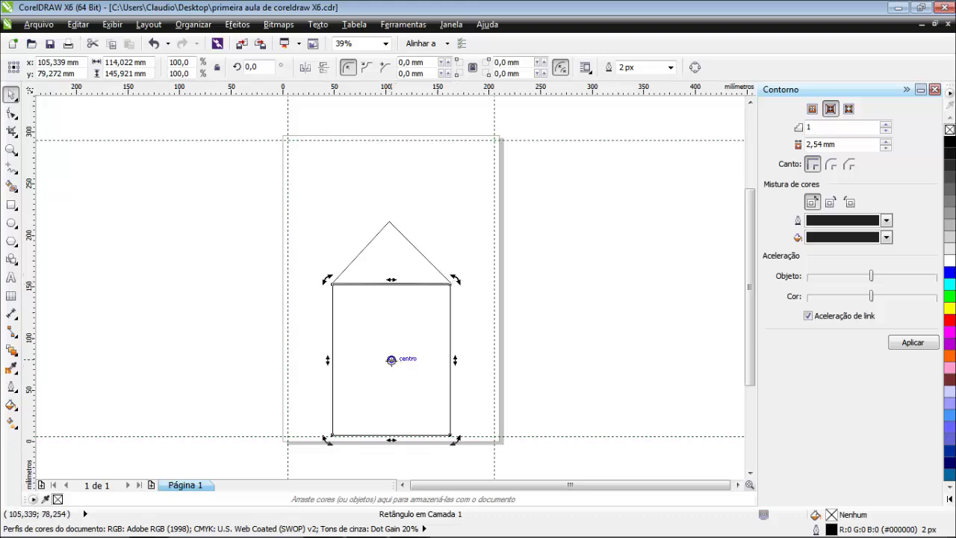
{"action": "left_click", "coordinate": [391, 360]}
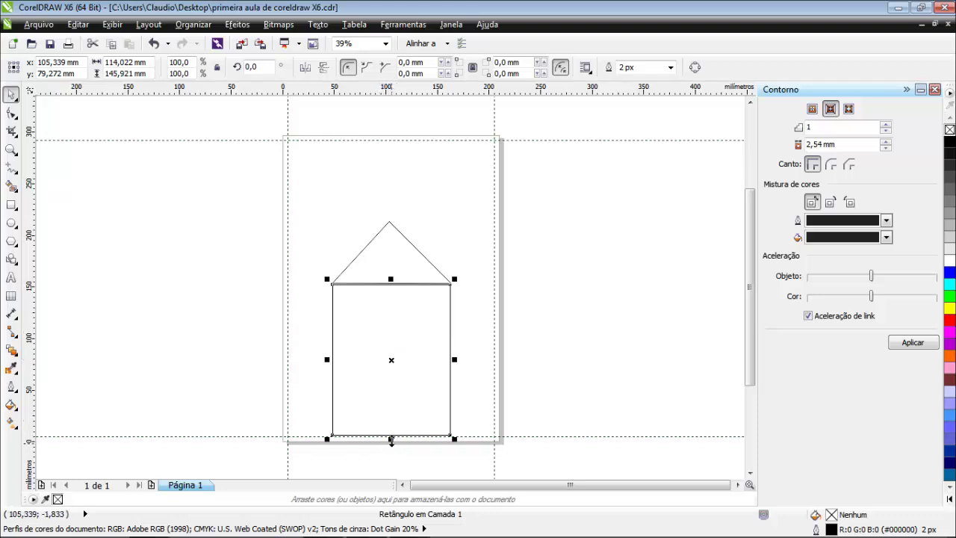
{"action": "left_click_drag", "start_coordinate": [391, 441], "coordinate": [392, 385]}
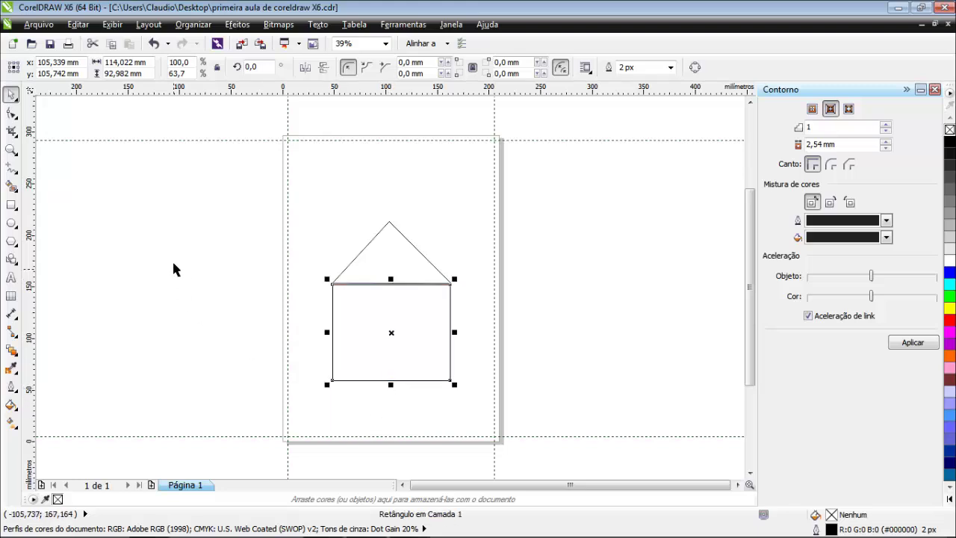
- Draw a door rectangle about 20 mm wide and 48 mm high at the wall's base and move it near the wall's left edge
{"action": "left_click", "coordinate": [12, 206]}
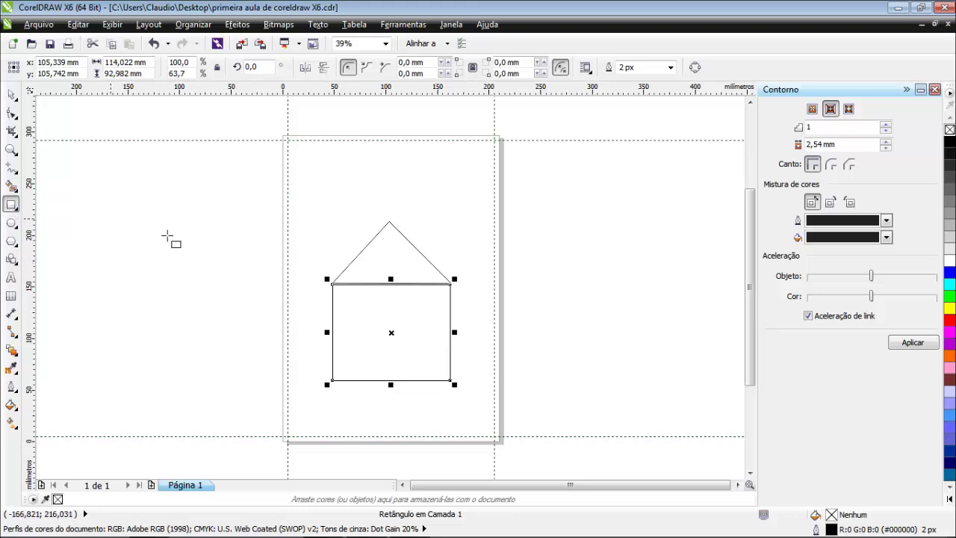
{"action": "left_click", "coordinate": [196, 254]}
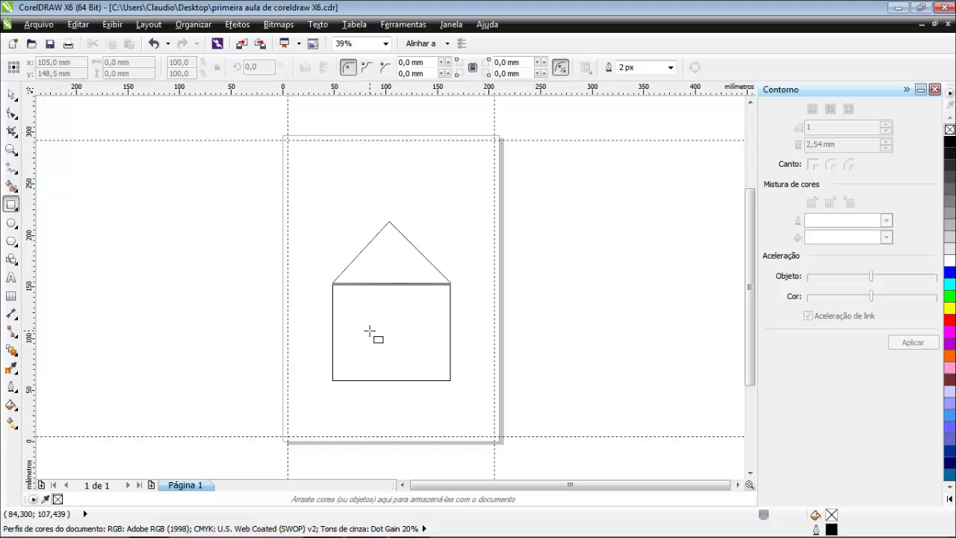
{"action": "left_click_drag", "start_coordinate": [370, 331], "coordinate": [396, 379]}
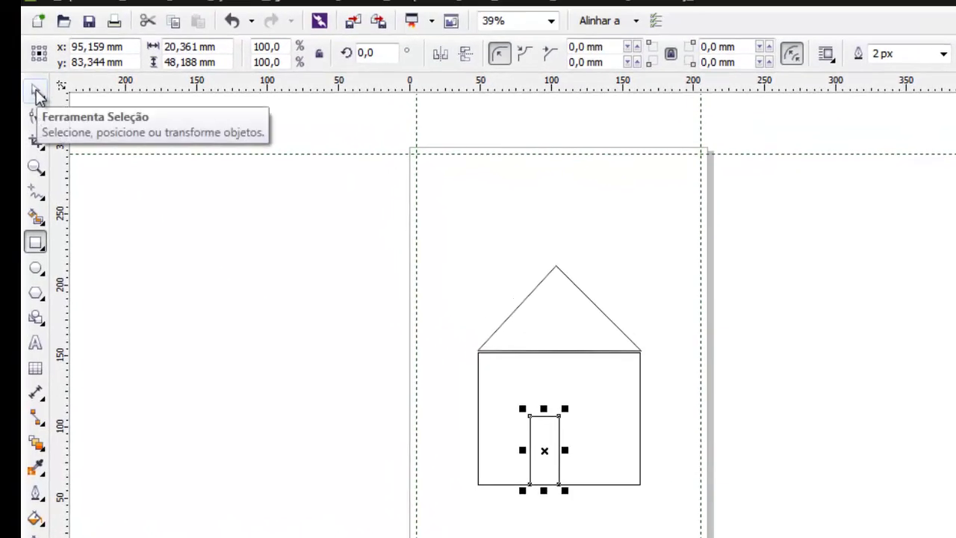
{"action": "left_click", "coordinate": [36, 94]}
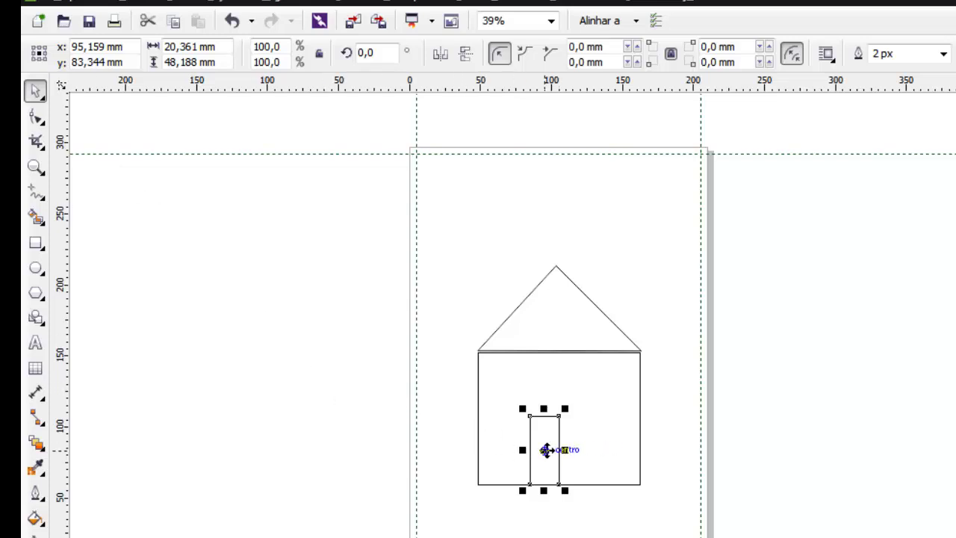
{"action": "left_click_drag", "start_coordinate": [551, 448], "coordinate": [512, 452]}
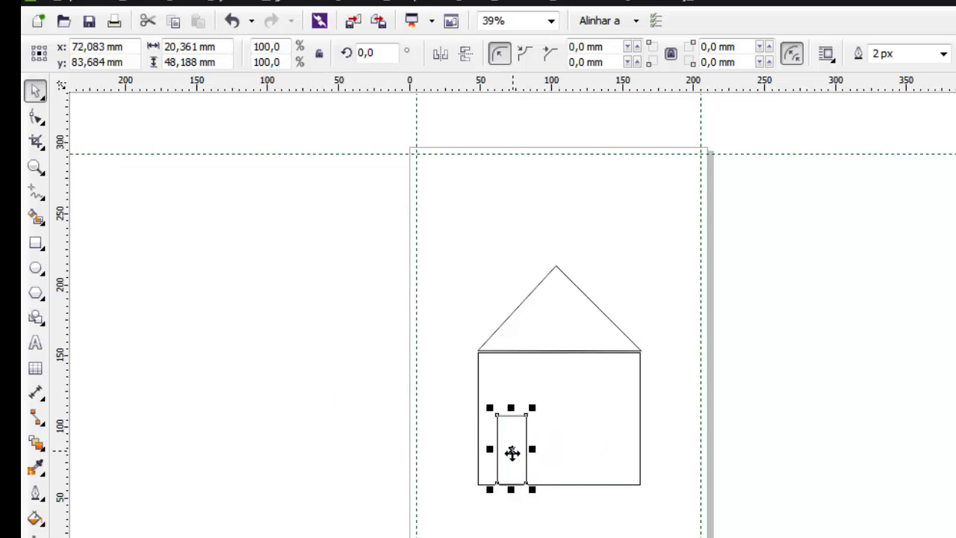
{"action": "left_click", "coordinate": [326, 439]}
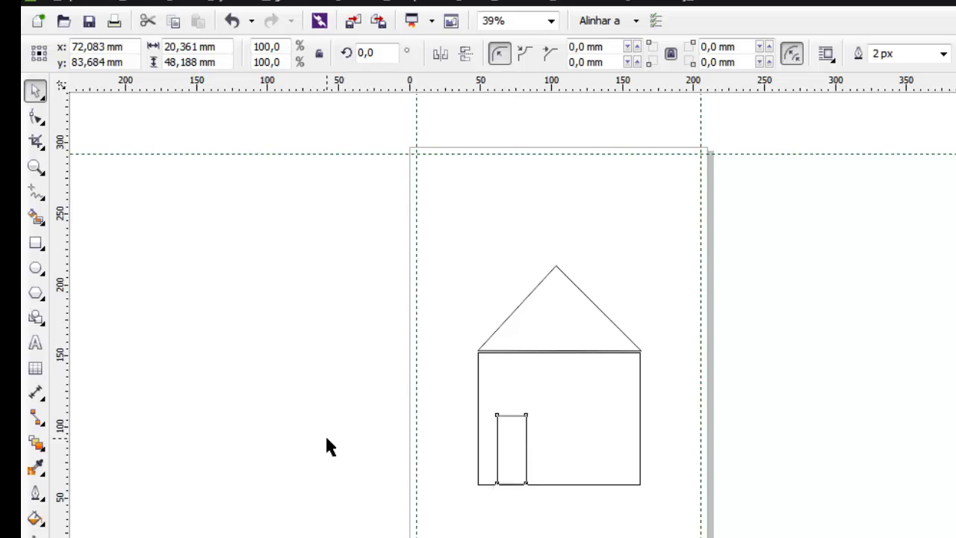
- Draw a window rectangle in the upper right of the house wall and widen it to about 45 by 37 mm
{"action": "left_click", "coordinate": [35, 244]}
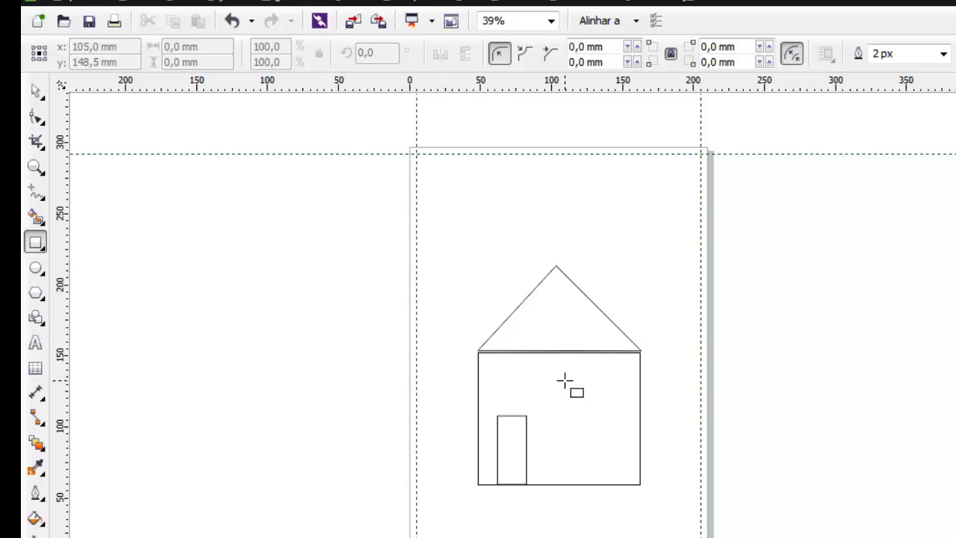
{"action": "mouse_move", "coordinate": [569, 387]}
{"action": "left_mouse_down"}
{"action": "mouse_move", "coordinate": [573, 421]}
{"action": "mouse_move", "coordinate": [622, 439]}
{"action": "left_mouse_up"}
{"action": "left_click_drag", "start_coordinate": [566, 412], "coordinate": [543, 413]}
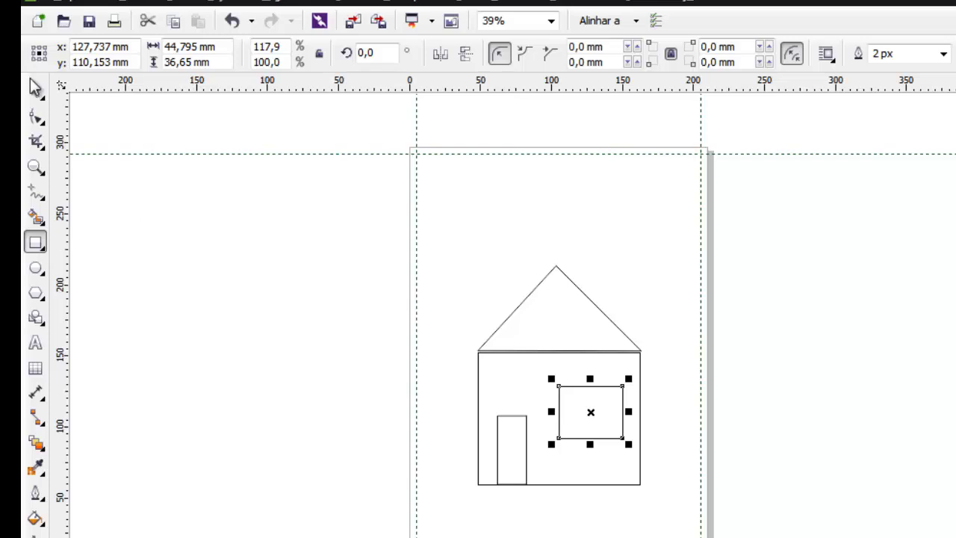
{"action": "left_click", "coordinate": [35, 92]}
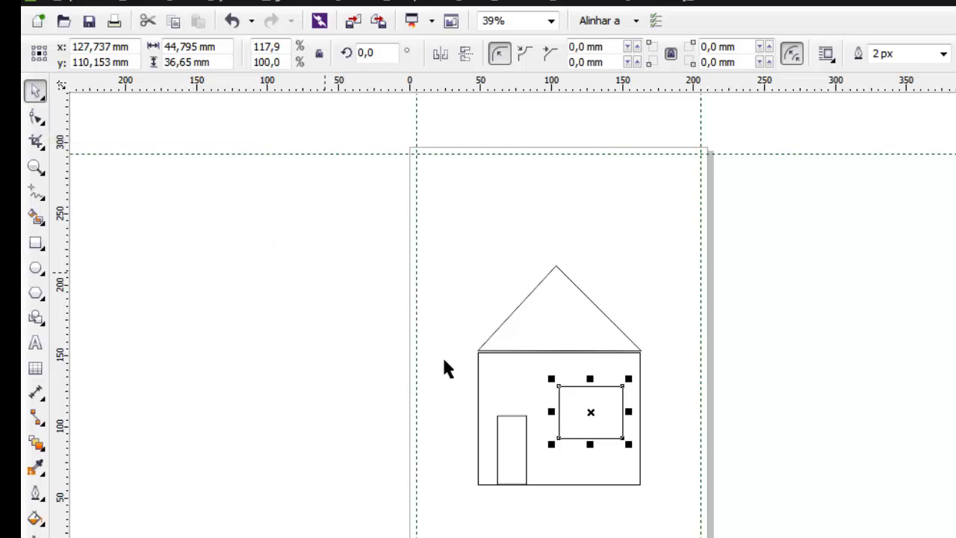
- Enlarge the door to about 28 mm wide and 68 mm high, with its top roughly level with the window's
{"action": "left_click", "coordinate": [513, 439]}
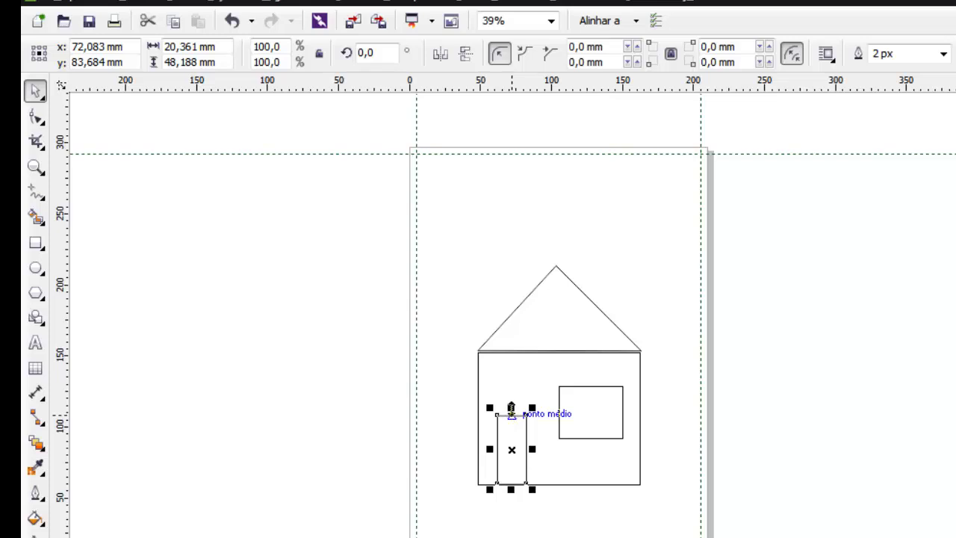
{"action": "left_click_drag", "start_coordinate": [511, 407], "coordinate": [512, 387]}
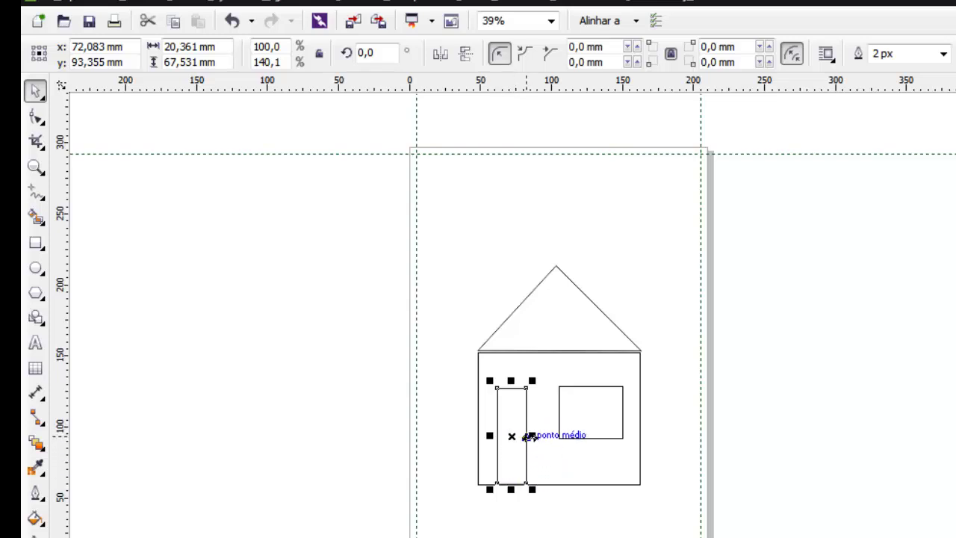
{"action": "left_click_drag", "start_coordinate": [531, 435], "coordinate": [537, 435]}
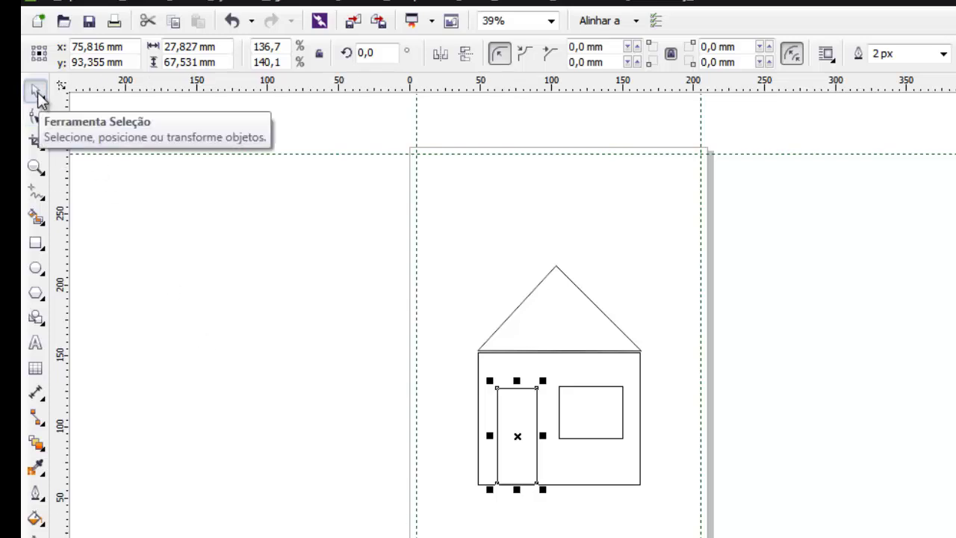
{"action": "left_click", "coordinate": [221, 293]}
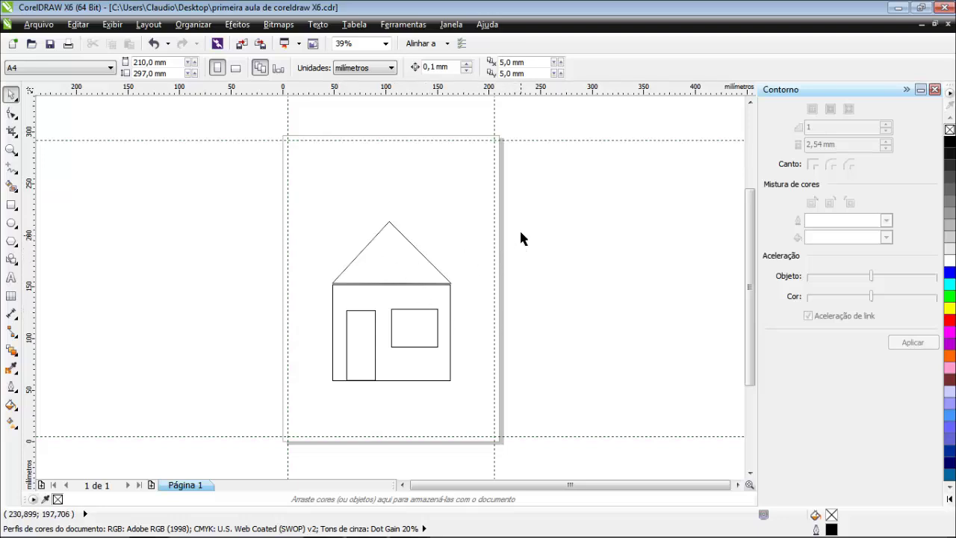
- Apply green (#00FF00) to both the outline and the fill of the roof triangle
{"action": "left_click", "coordinate": [404, 237]}
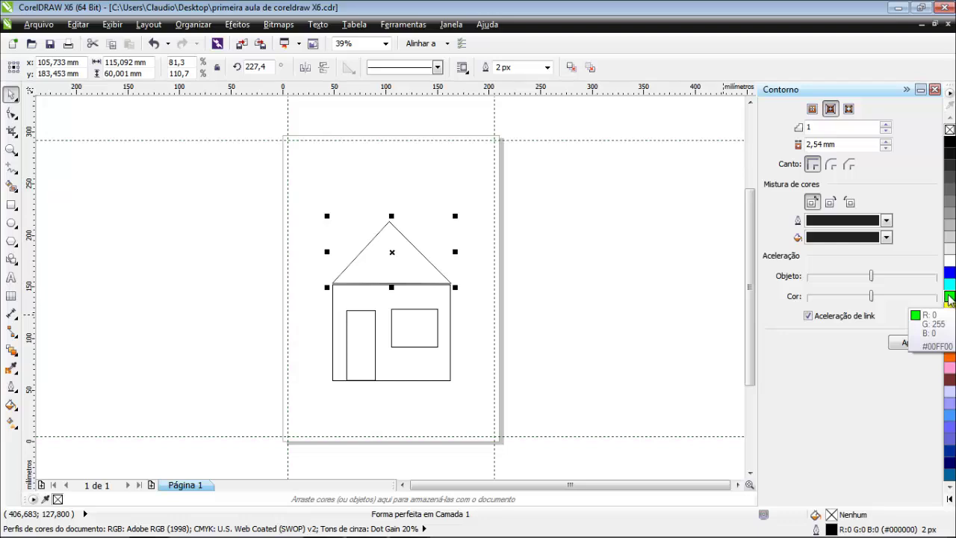
{"action": "right_click", "coordinate": [949, 297]}
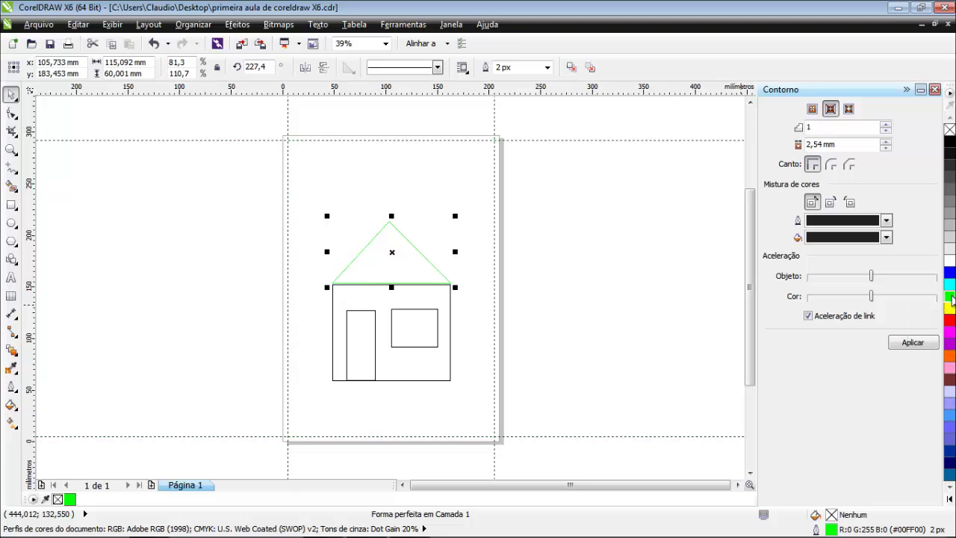
{"action": "left_click", "coordinate": [951, 299]}
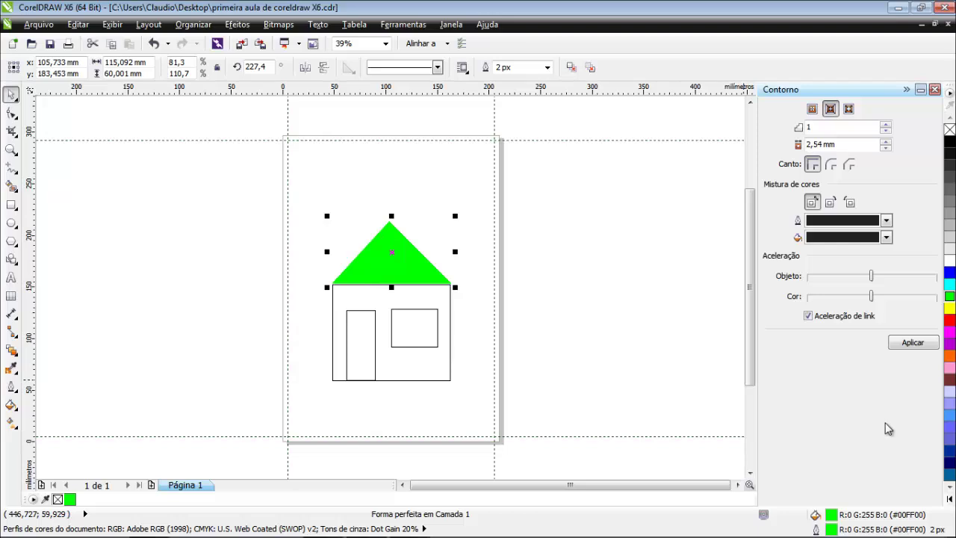
- Give the roof triangle a dark blue (#000066) outline, trying a 4 px thickness before setting it to 10 px
{"action": "right_click", "coordinate": [950, 464]}
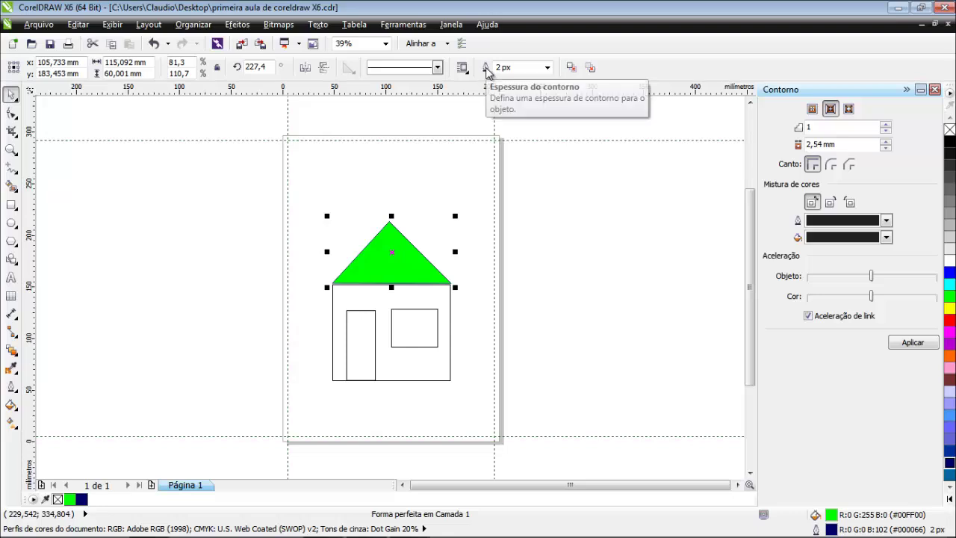
{"action": "left_click", "coordinate": [548, 67]}
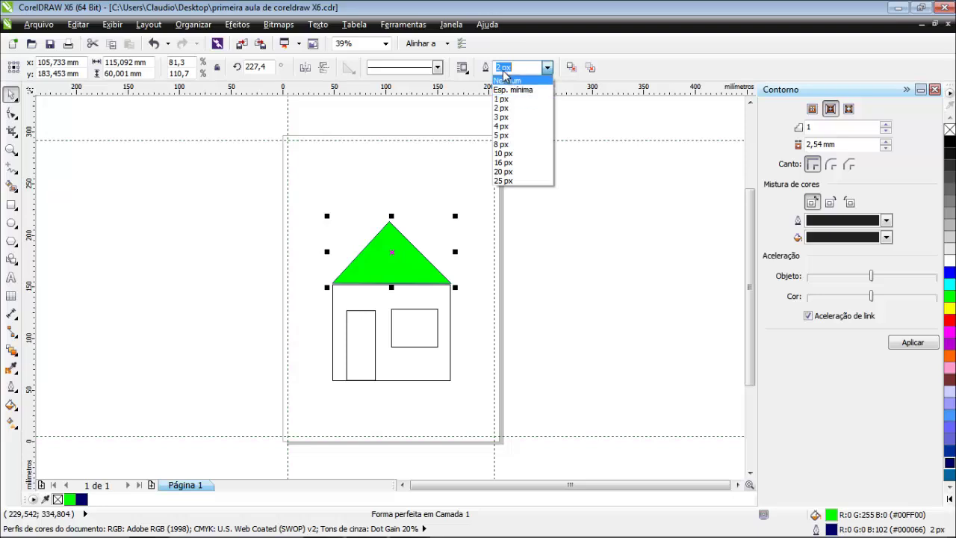
{"action": "left_click", "coordinate": [511, 127]}
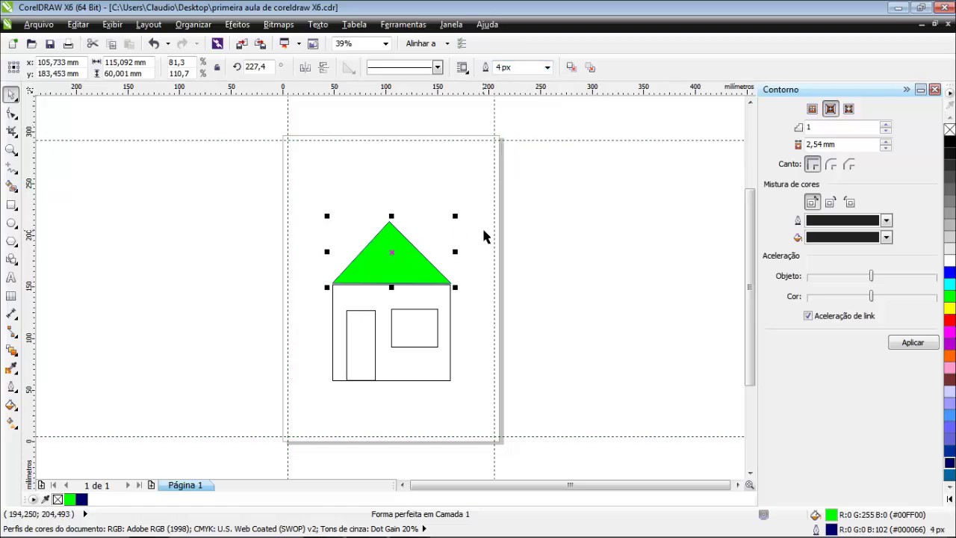
{"action": "left_click", "coordinate": [547, 68]}
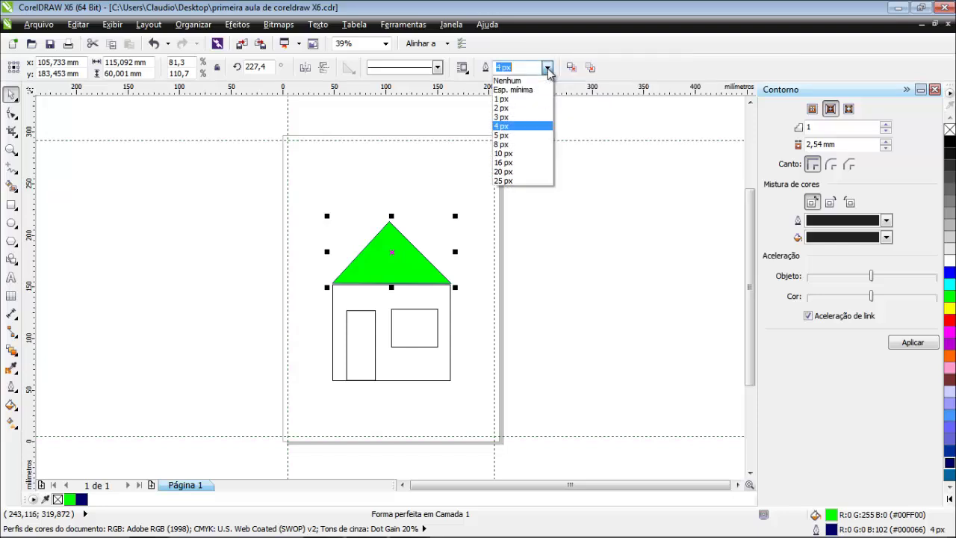
{"action": "left_click", "coordinate": [514, 154]}
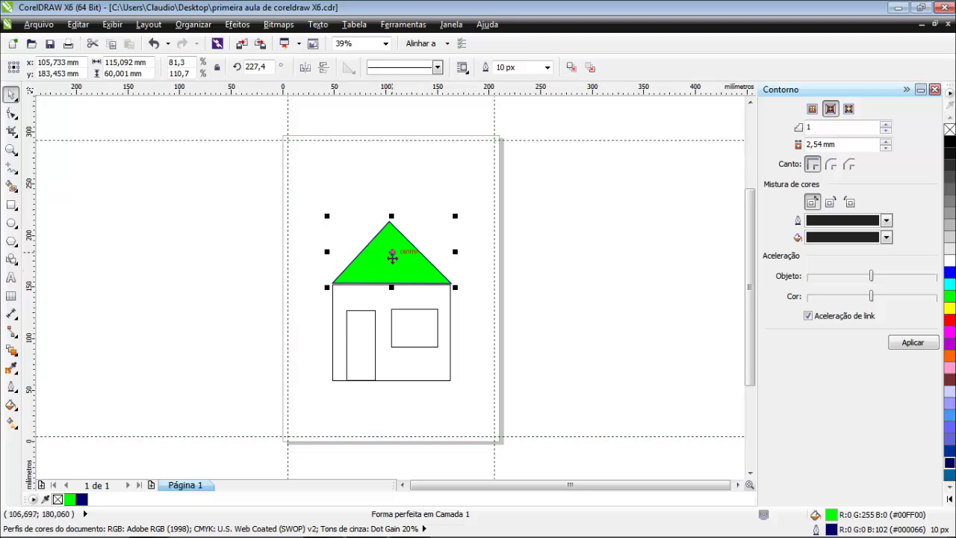
- Thicken the roof triangle's outline to 25 px and recolour it dark brown (#663333)
{"action": "left_click", "coordinate": [548, 68]}
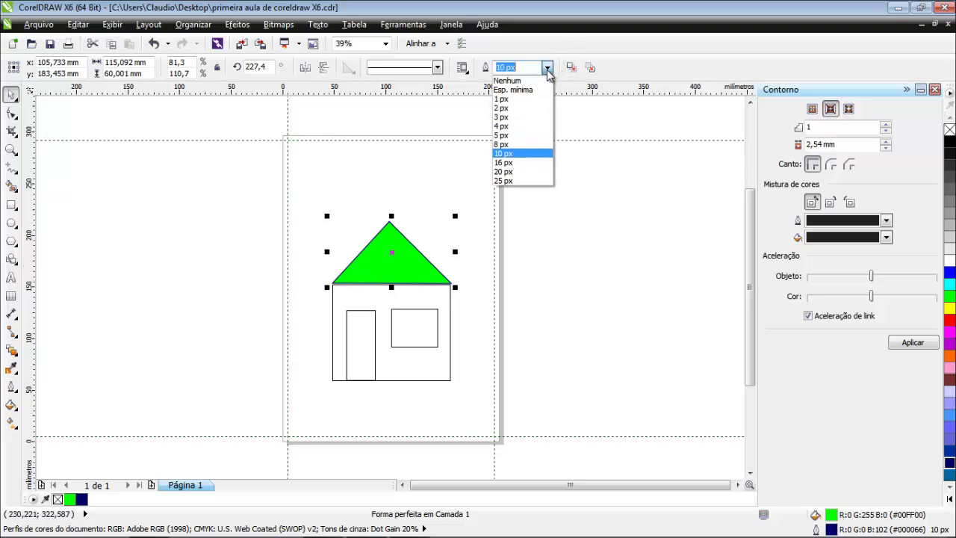
{"action": "left_click", "coordinate": [502, 182]}
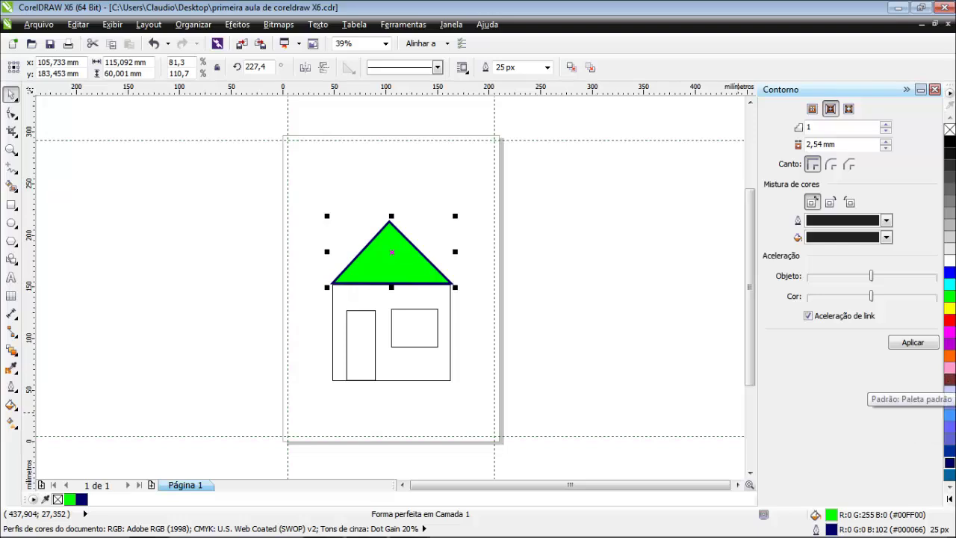
{"action": "right_click", "coordinate": [950, 380]}
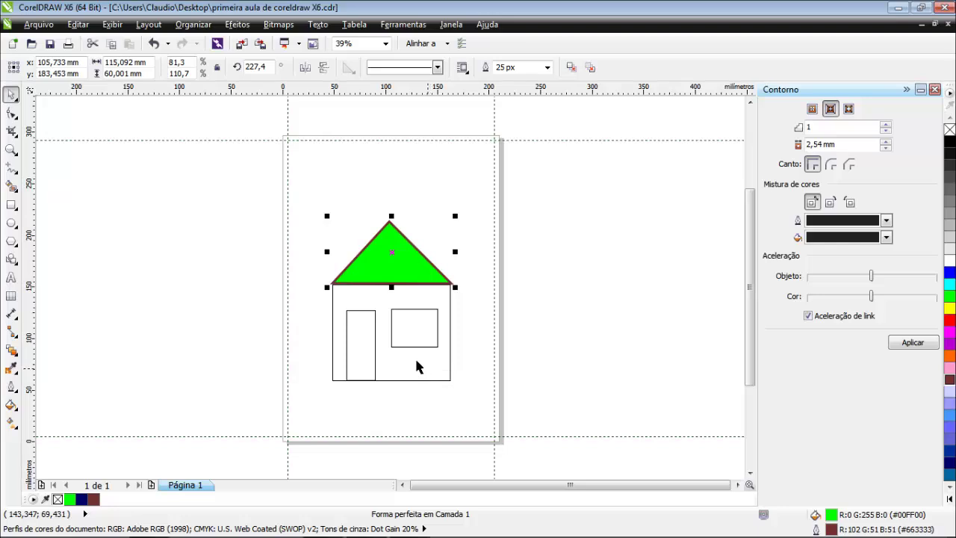
- Fill the window rectangle with yellow (#FFFF00) and give it a dark grey (#666666) outline
{"action": "left_click", "coordinate": [409, 337]}
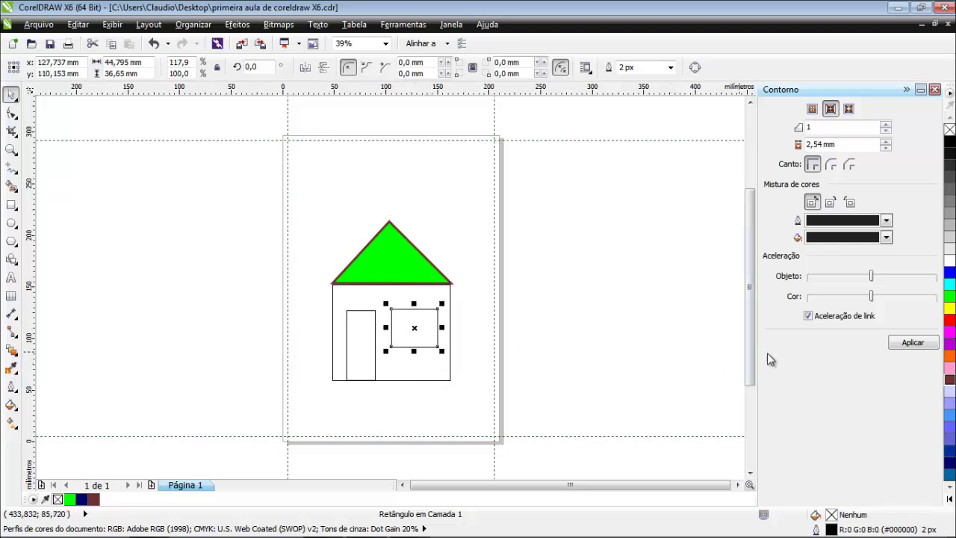
{"action": "left_click", "coordinate": [951, 309]}
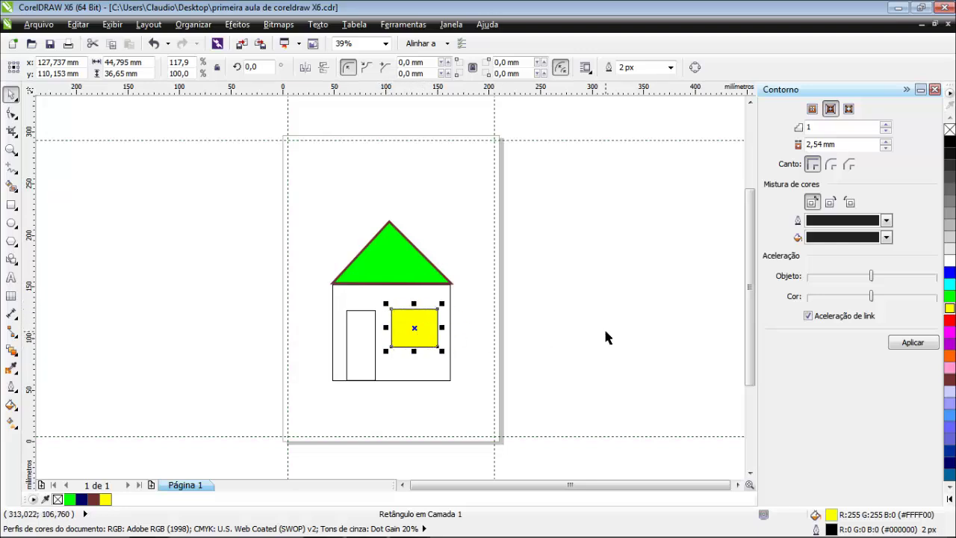
{"action": "left_click", "coordinate": [809, 314]}
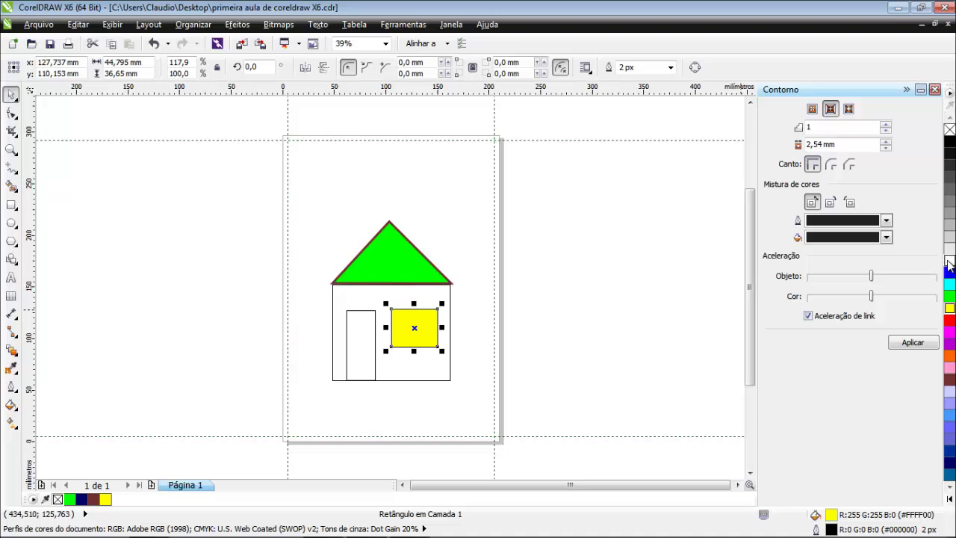
{"action": "right_click", "coordinate": [951, 194]}
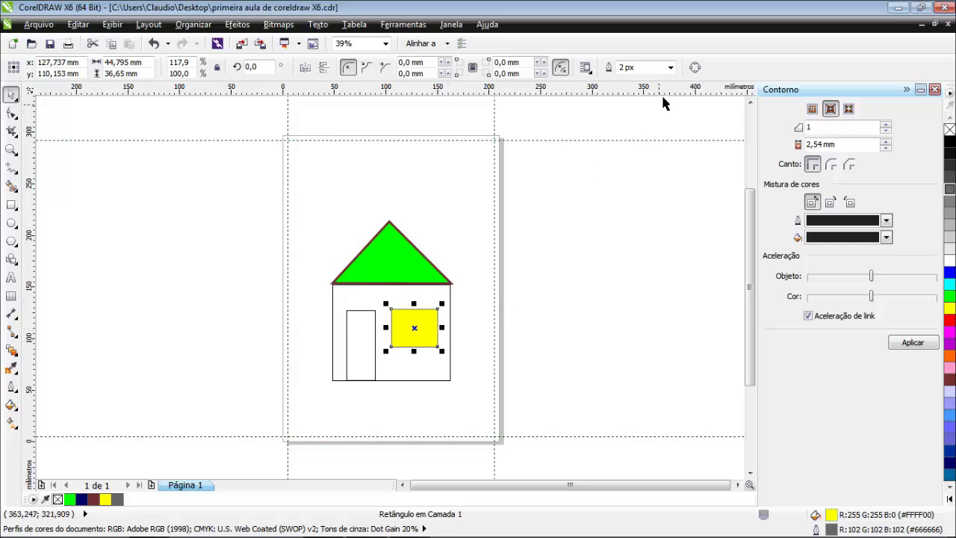
- Try outline thicknesses of 4 px, 10 px and 25 px on the window rectangle
{"action": "left_click", "coordinate": [671, 67]}
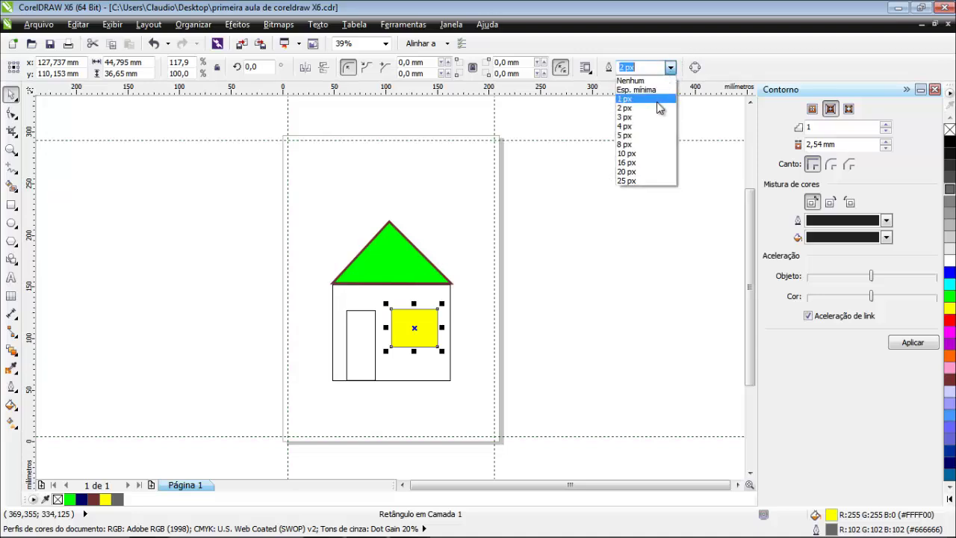
{"action": "left_click", "coordinate": [644, 130]}
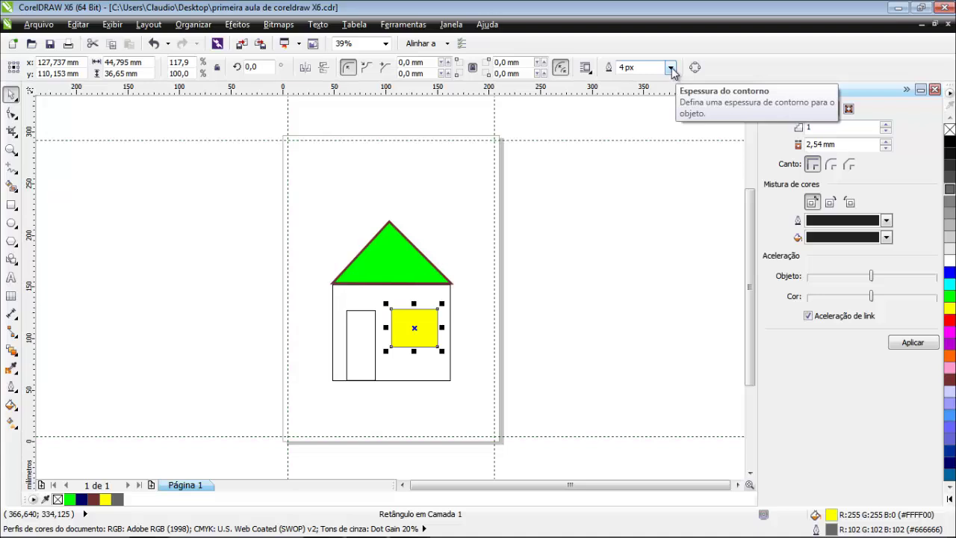
{"action": "left_click", "coordinate": [670, 69]}
{"action": "left_click", "coordinate": [634, 152]}
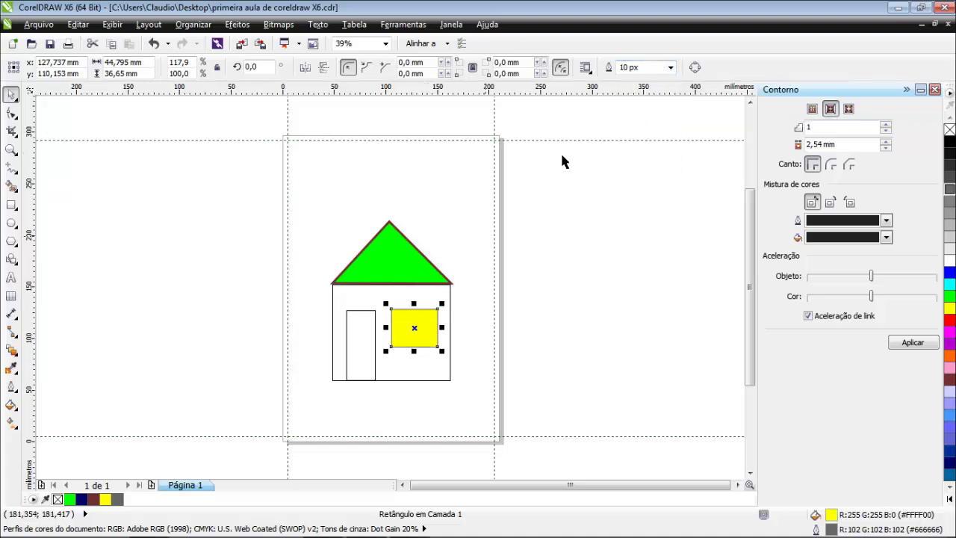
{"action": "left_click", "coordinate": [671, 69]}
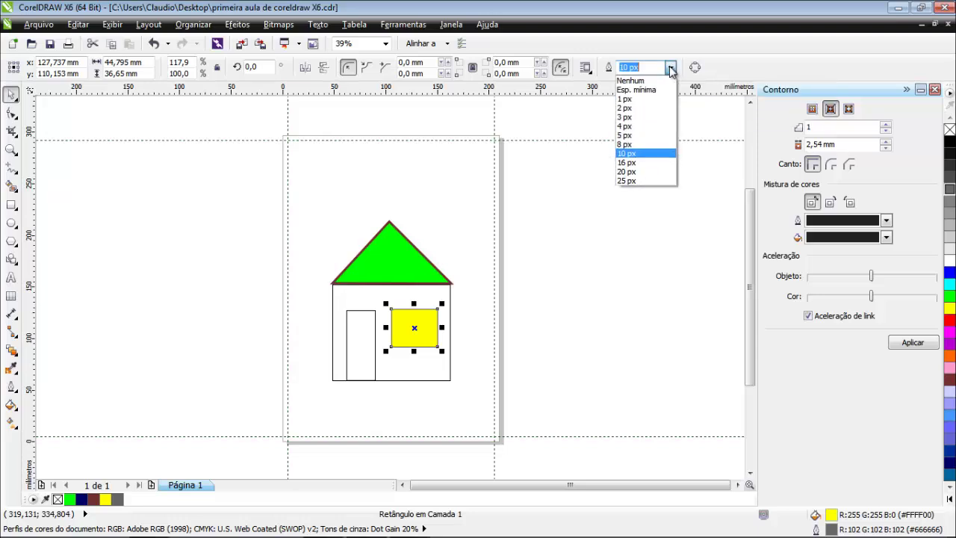
{"action": "left_click", "coordinate": [630, 179]}
{"action": "left_click", "coordinate": [555, 274]}
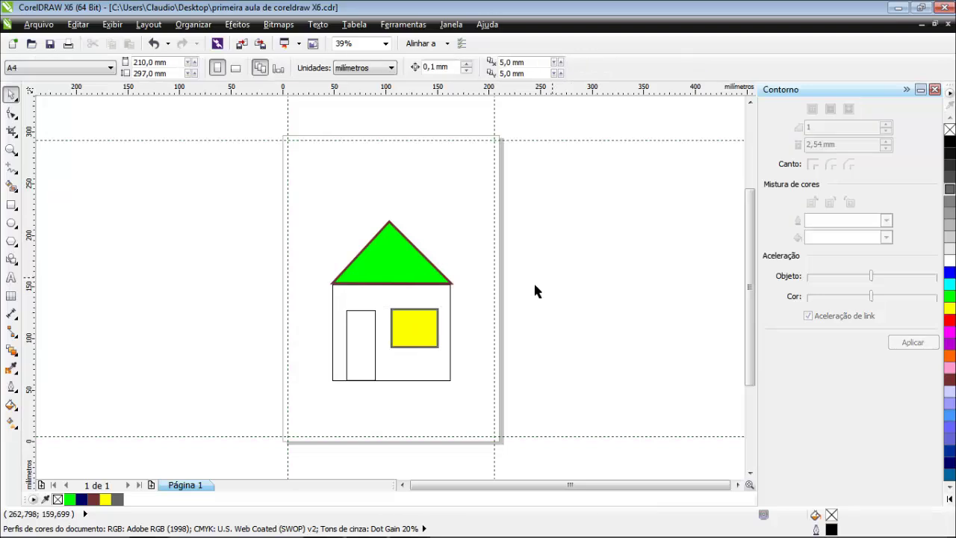
- Set the window's outline thickness to a custom value of 50 px
{"action": "left_click", "coordinate": [439, 333]}
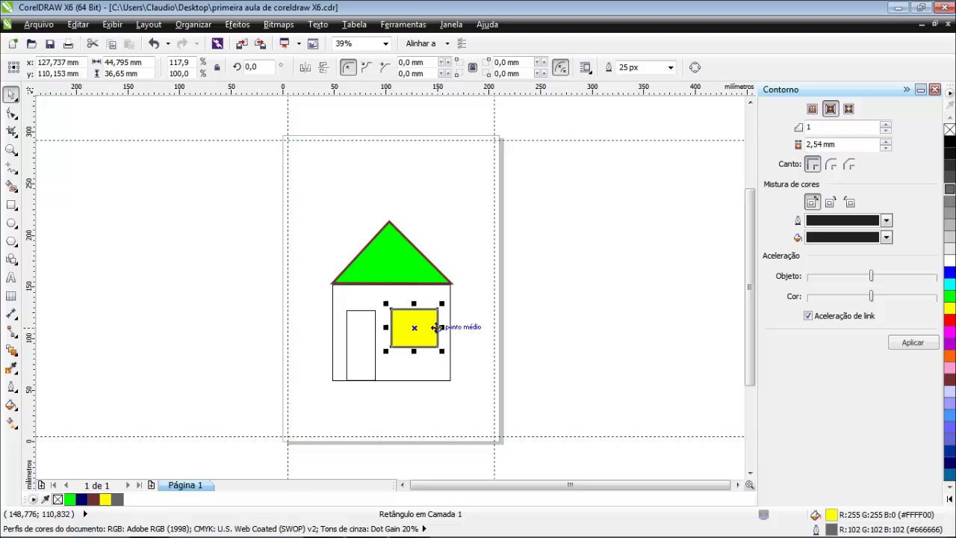
{"action": "left_click", "coordinate": [670, 68]}
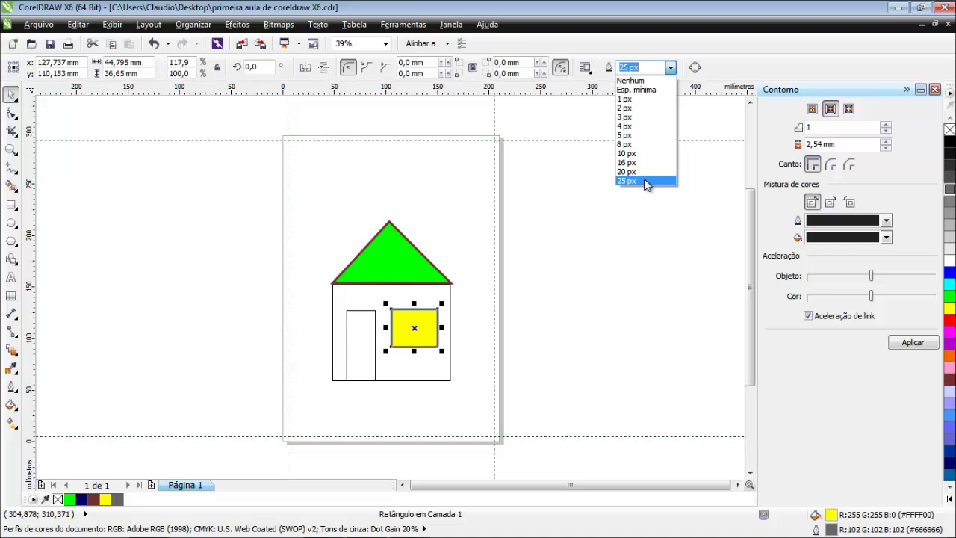
{"action": "left_click", "coordinate": [627, 65]}
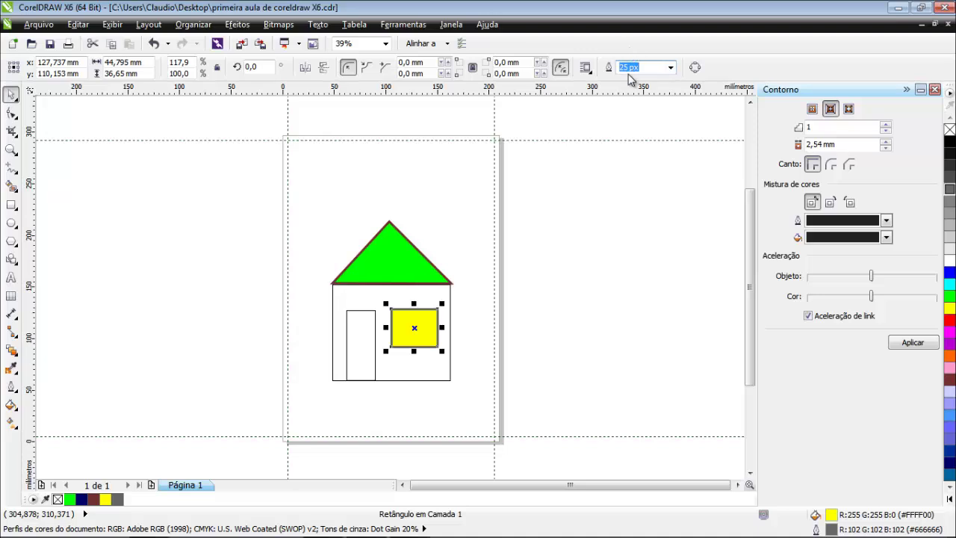
{"action": "double_click", "coordinate": [623, 67]}
{"action": "type", "text": "50"}
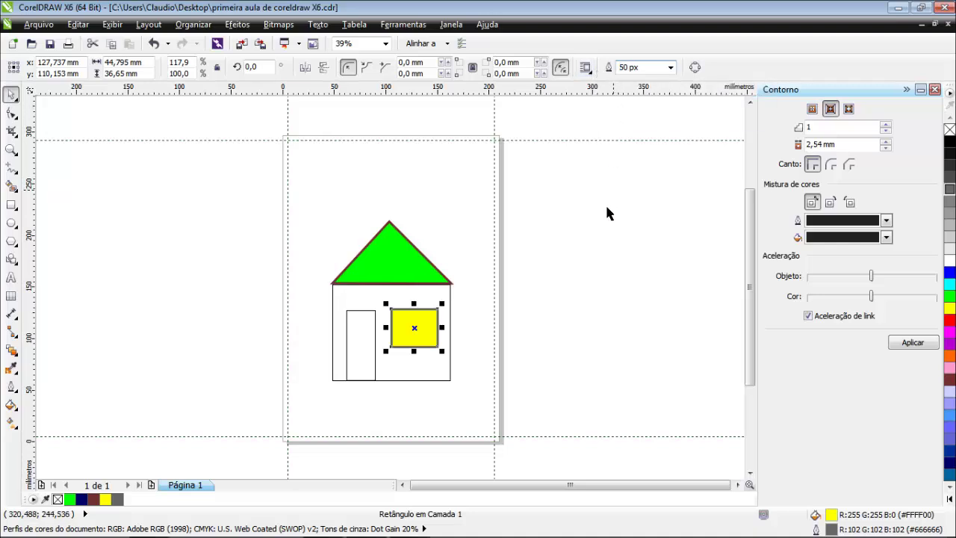
{"action": "key", "text": "Return"}
{"action": "left_click", "coordinate": [590, 254]}
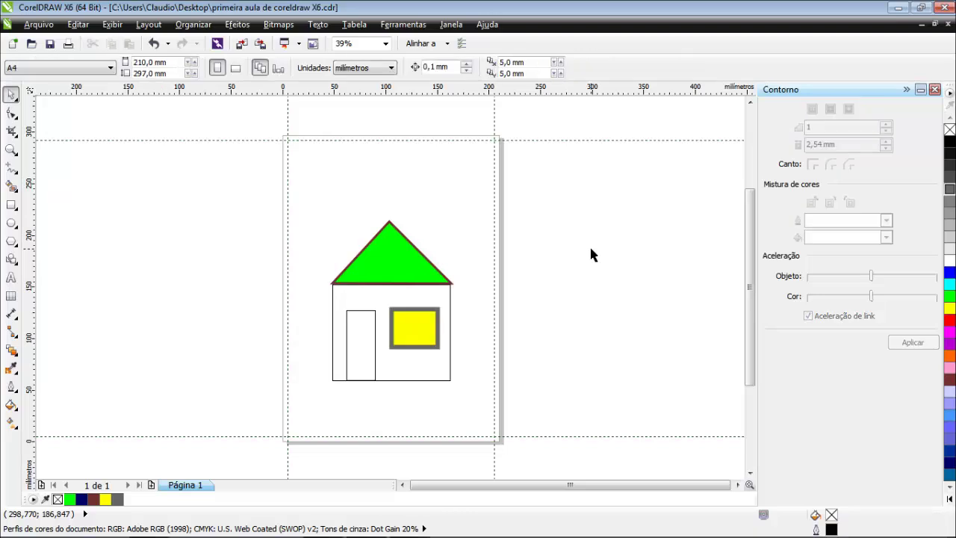
{"action": "left_click", "coordinate": [436, 335]}
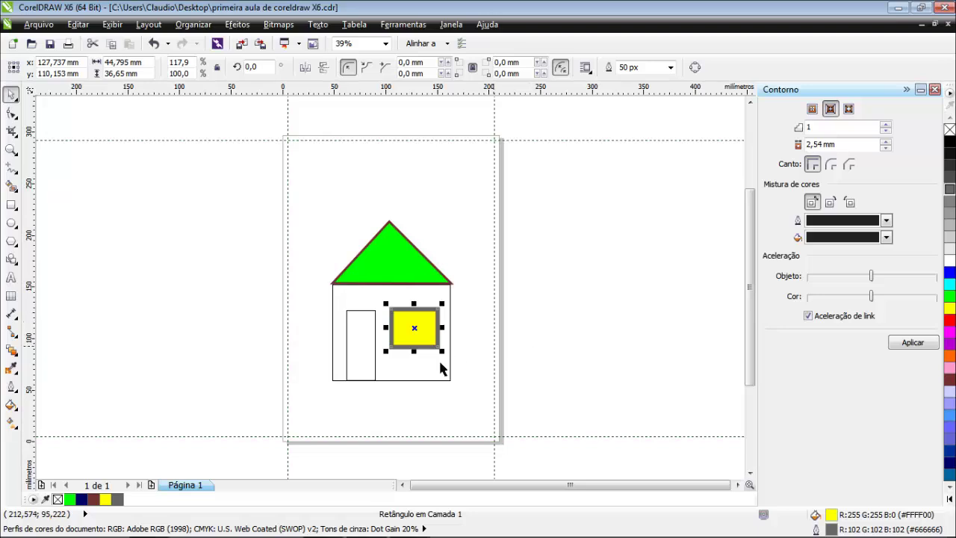
- Fill the house wall rectangle with orange-yellow (#FFCC00) from the expanded colour palette
{"action": "left_click", "coordinate": [403, 370]}
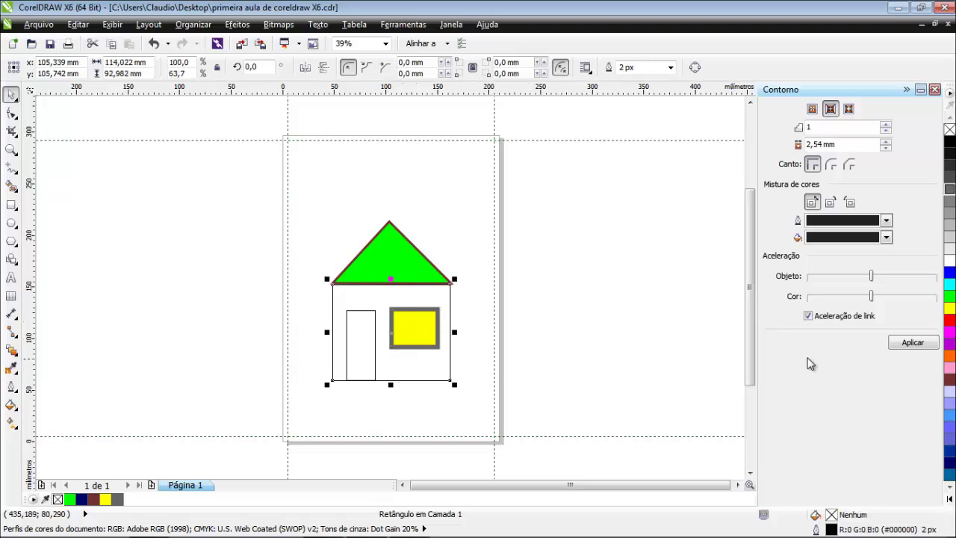
{"action": "left_click", "coordinate": [950, 499]}
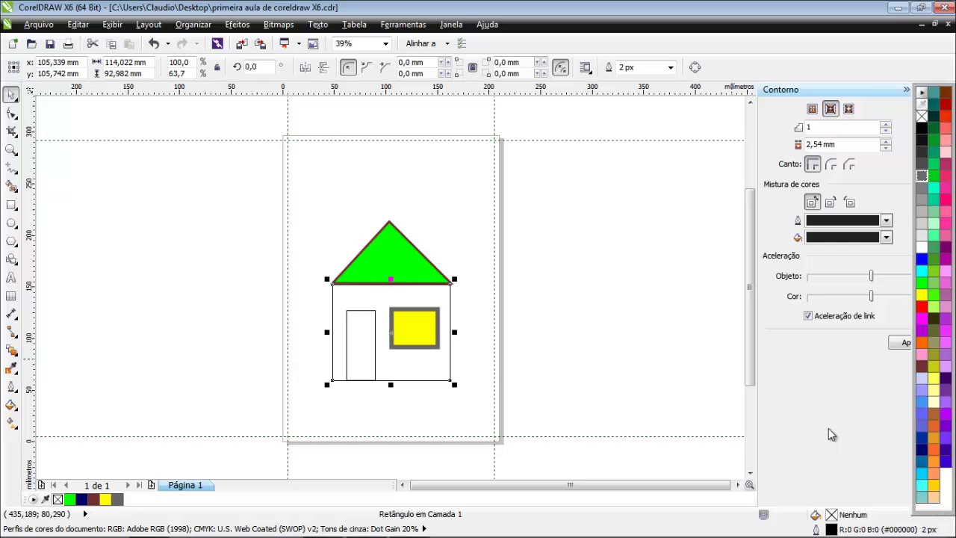
{"action": "left_click", "coordinate": [933, 486]}
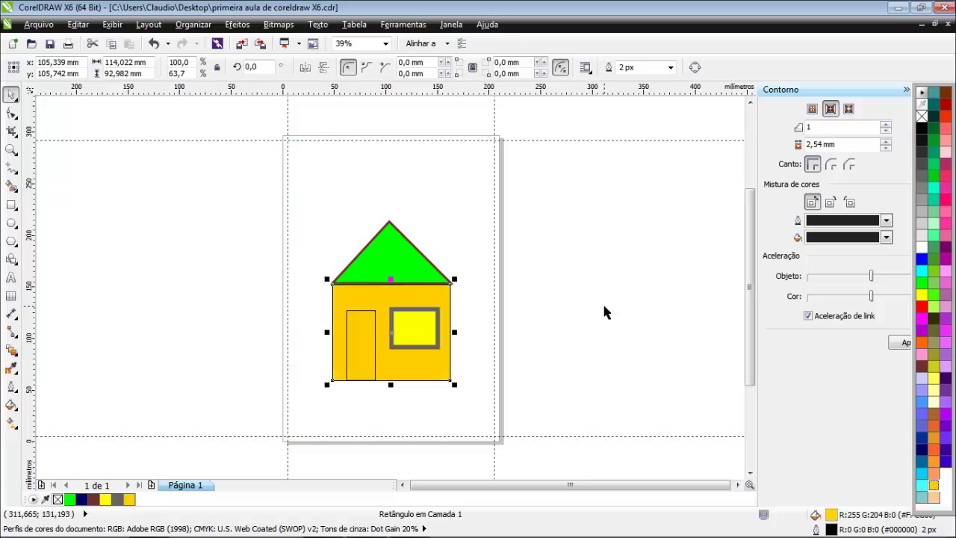
- Fill the door rectangle with medium grey (RGB 128, 128, 128)
{"action": "left_click", "coordinate": [376, 338]}
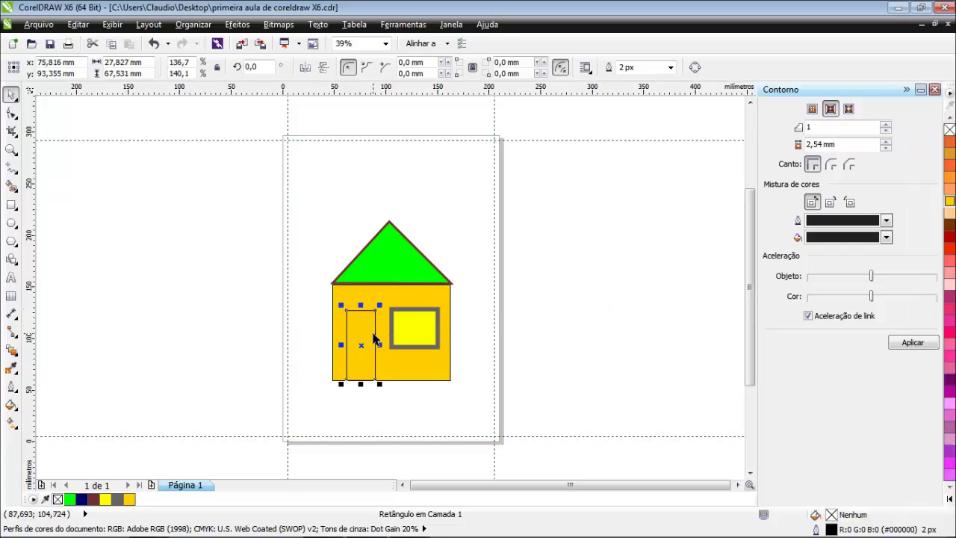
{"action": "left_click", "coordinate": [950, 500]}
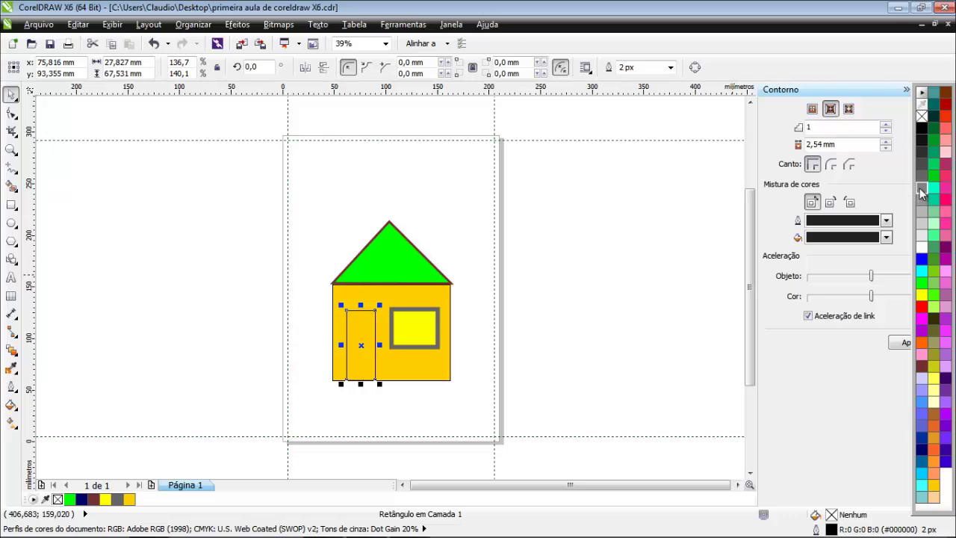
{"action": "left_click", "coordinate": [921, 192]}
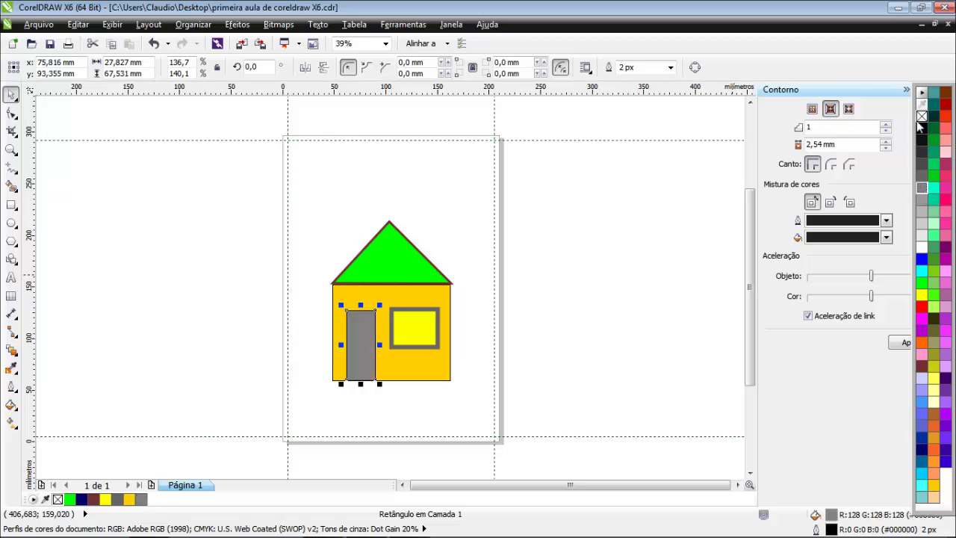
- Fill the roof triangle with the same dark brown (#663333) as its outline
{"action": "left_click", "coordinate": [400, 271]}
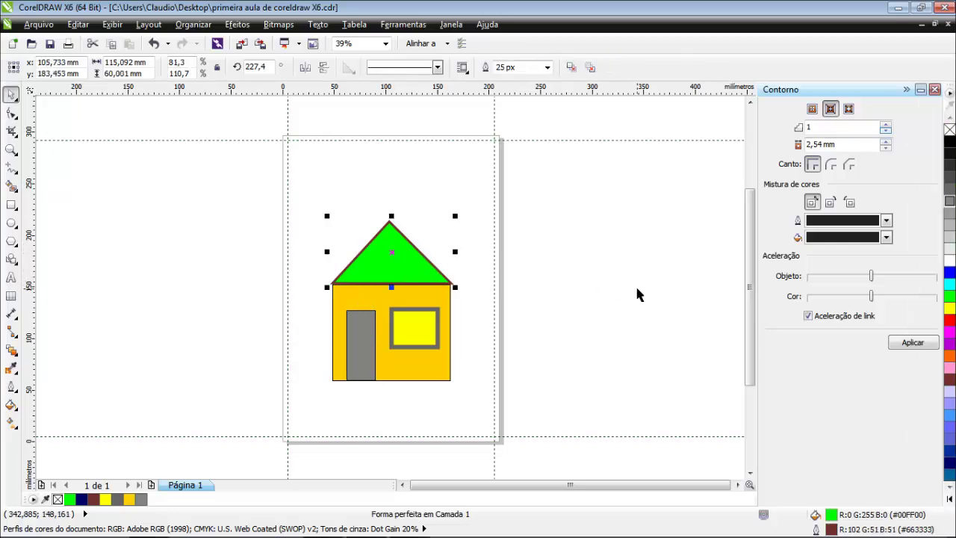
{"action": "left_click", "coordinate": [949, 381]}
{"action": "left_click", "coordinate": [581, 353]}
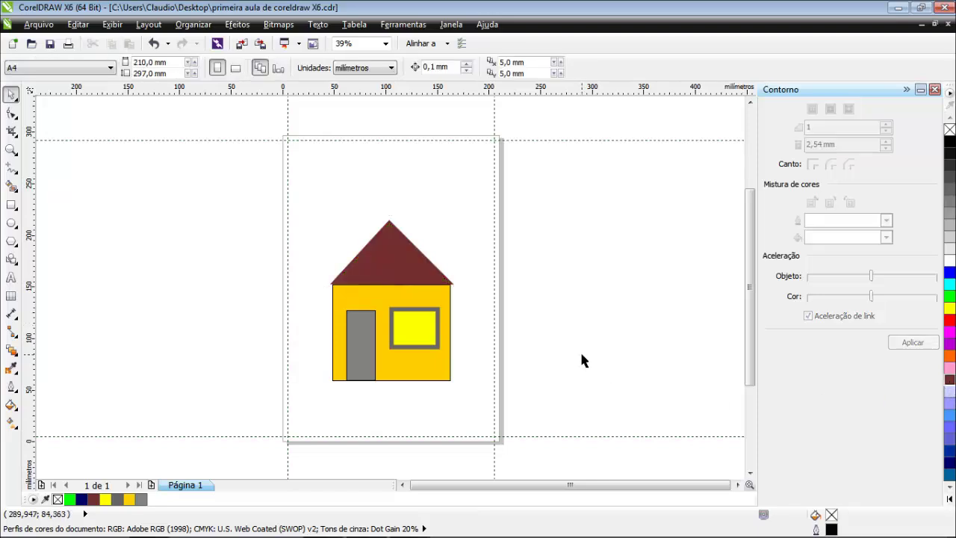
- Fill the house wall rectangle with cyan (#00FFFF) and deselect it
{"action": "left_click", "coordinate": [432, 371]}
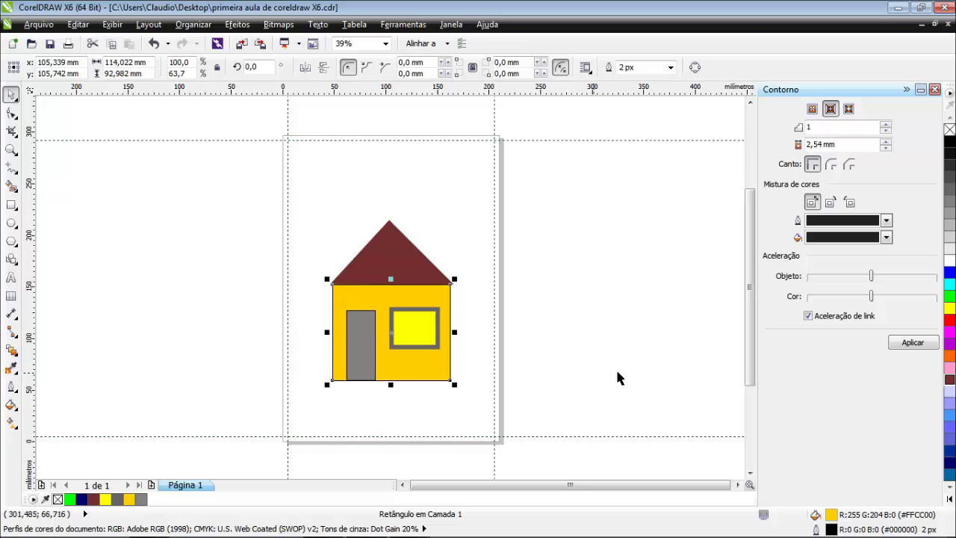
{"action": "left_click", "coordinate": [950, 284]}
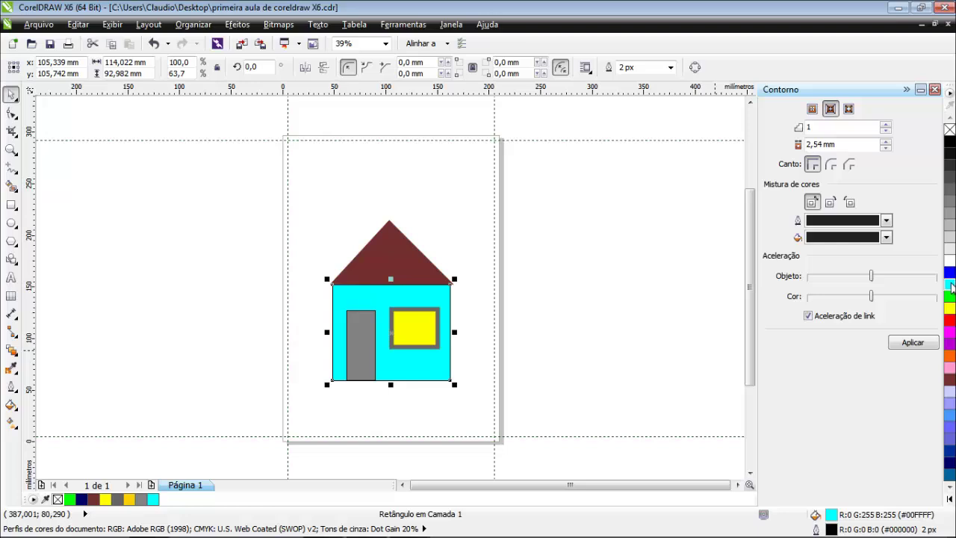
{"action": "left_click", "coordinate": [633, 314]}
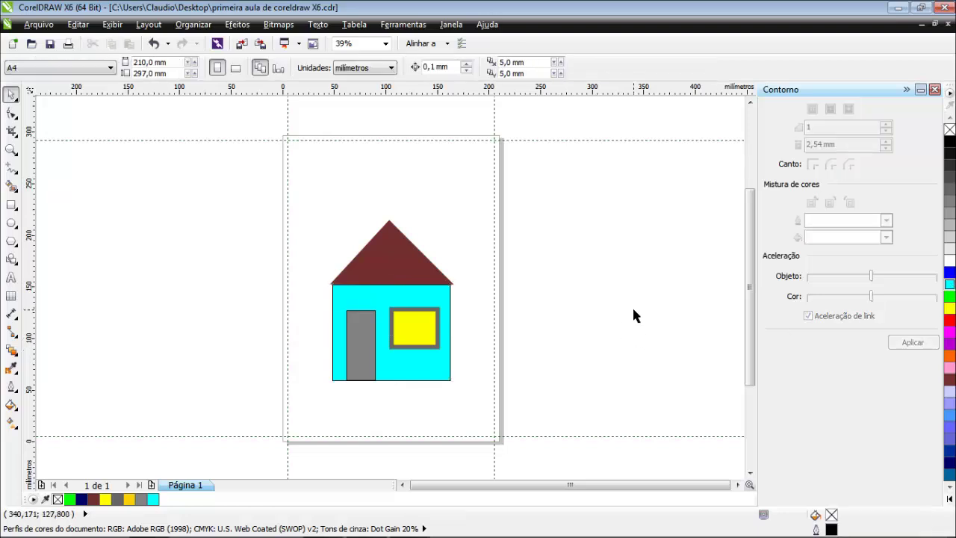